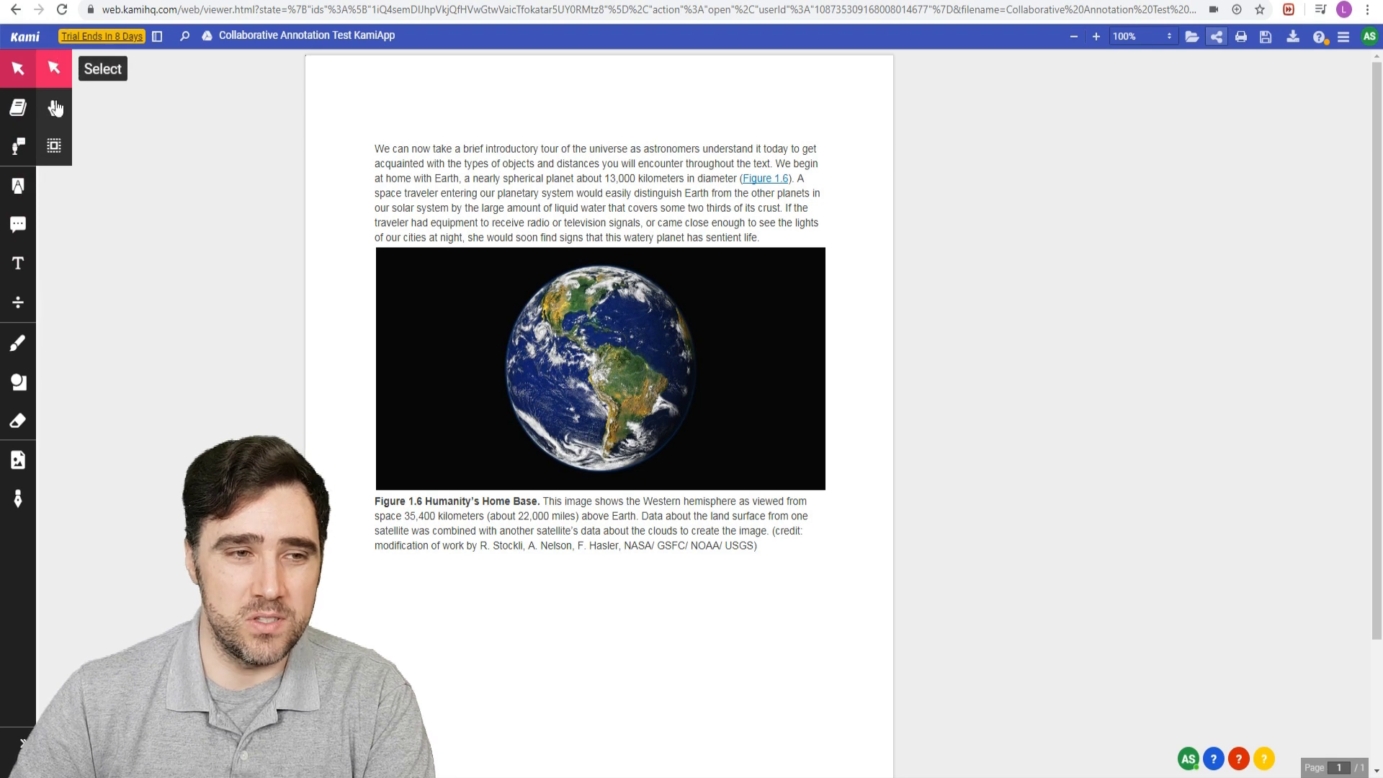
- Comment on the paragraph's first sentence with "This is something I learned at space camp last year."
{"action": "left_click", "coordinate": [20, 227]}
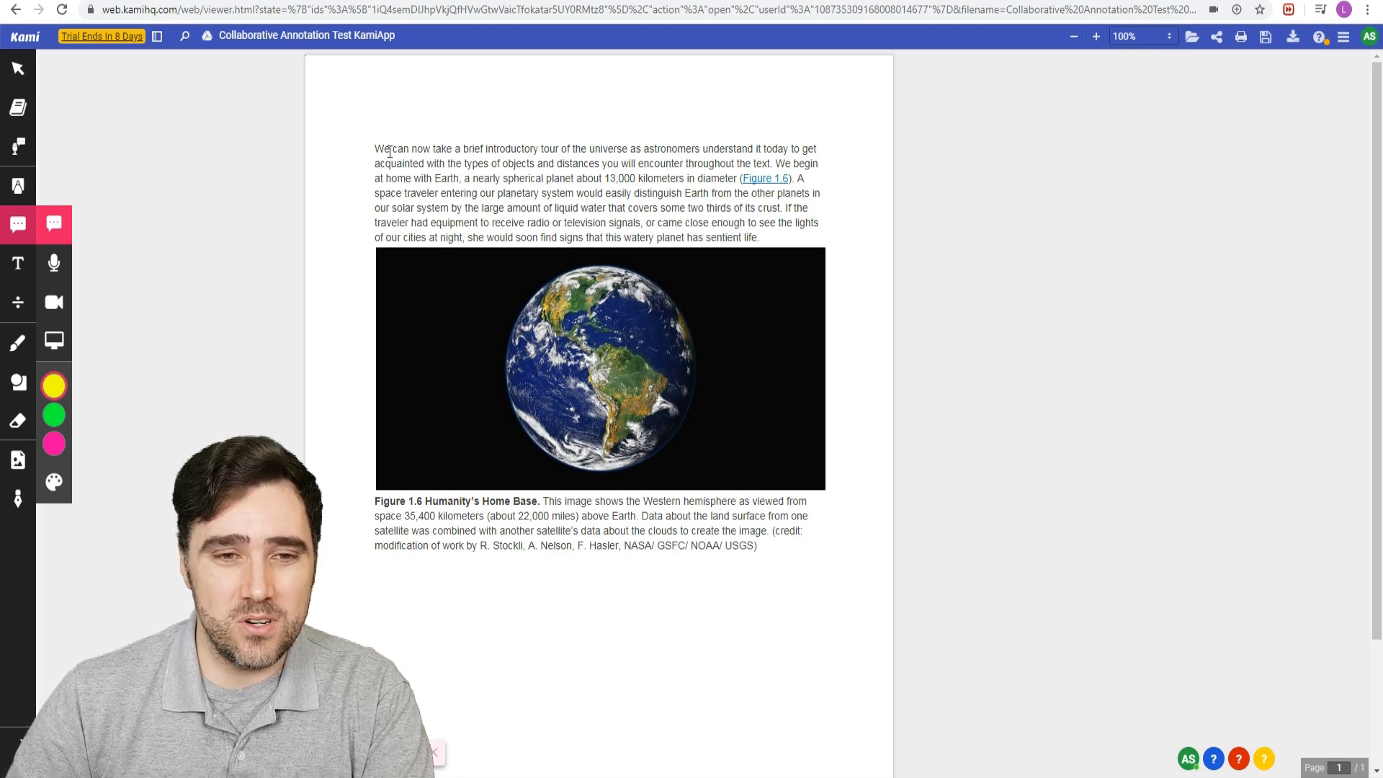
{"action": "left_click_drag", "start_coordinate": [379, 145], "coordinate": [773, 163]}
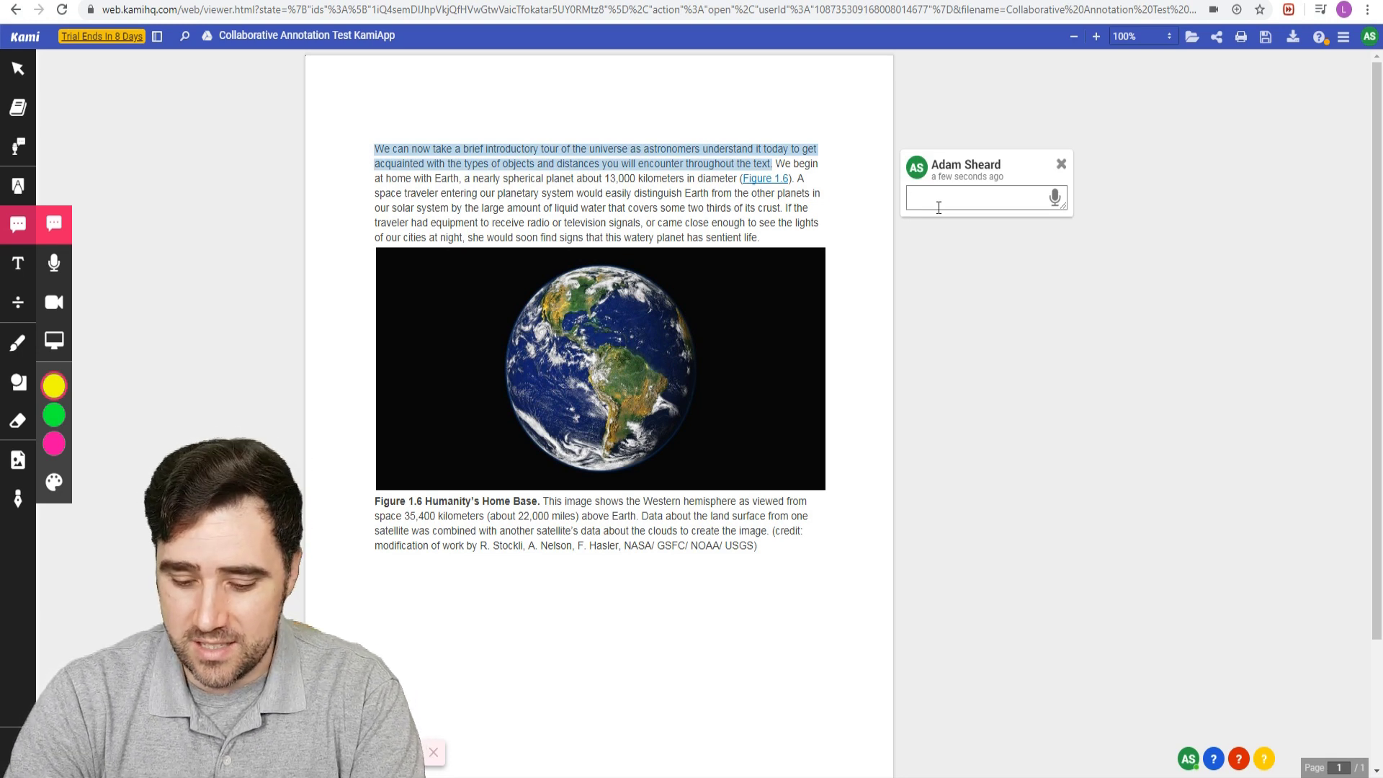
{"action": "type", "text": "This"}
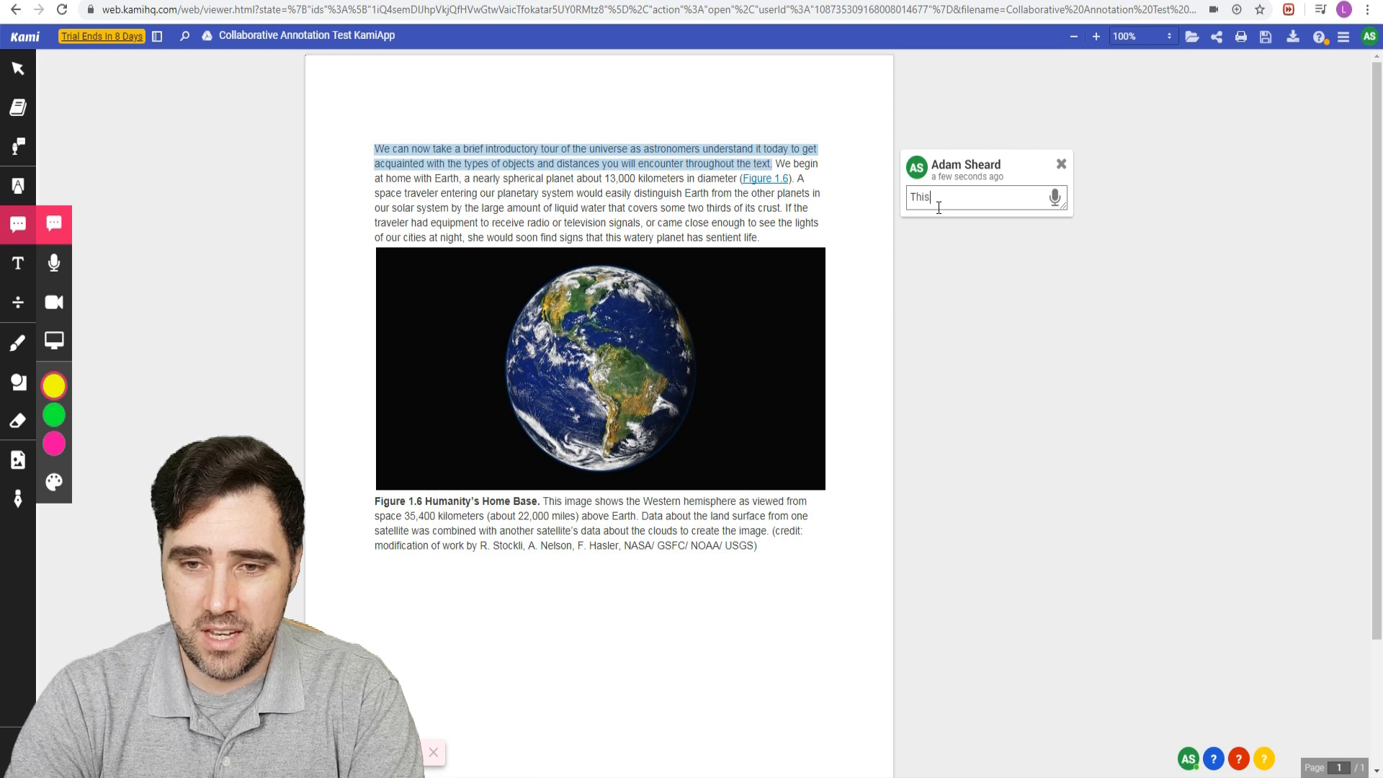
{"action": "type", "text": " is something I learned"}
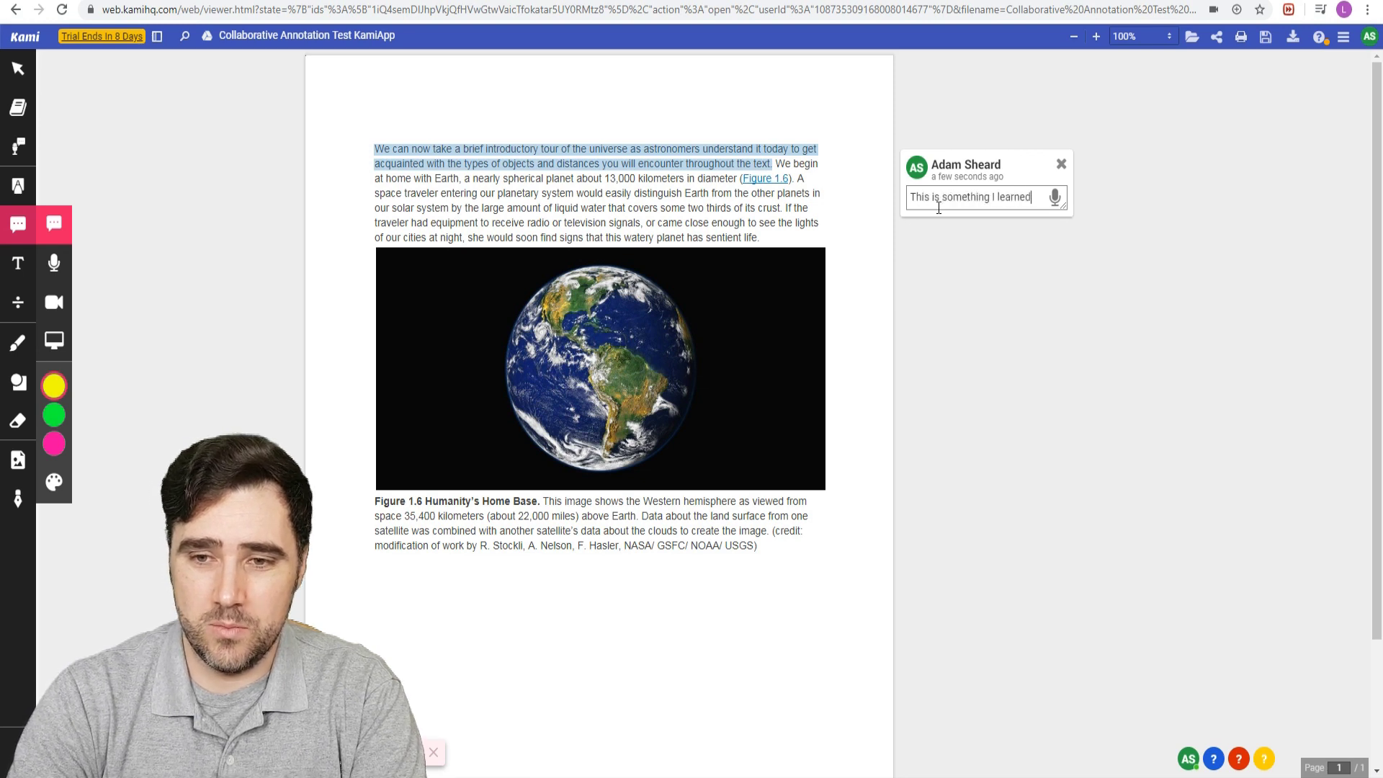
{"action": "type", "text": " at space camp last year."}
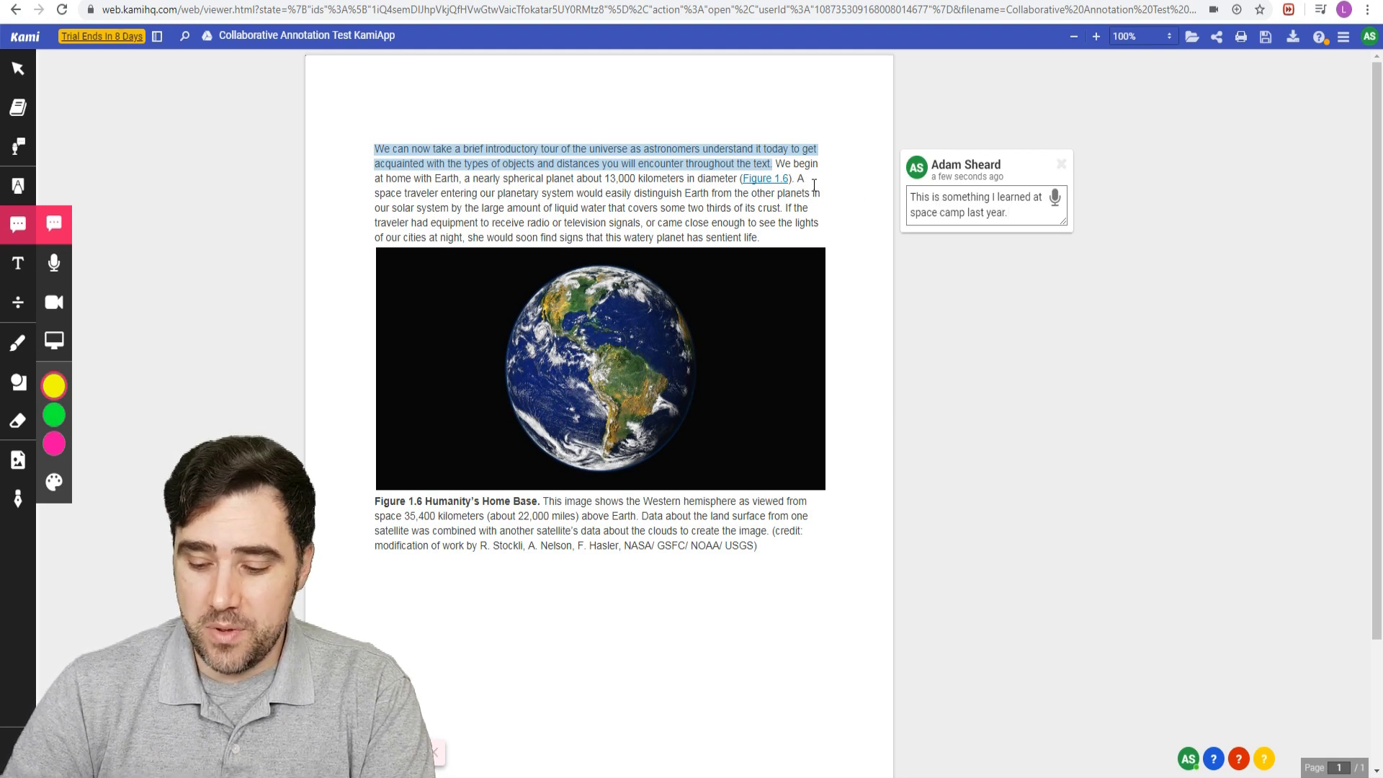
{"action": "left_click", "coordinate": [821, 152]}
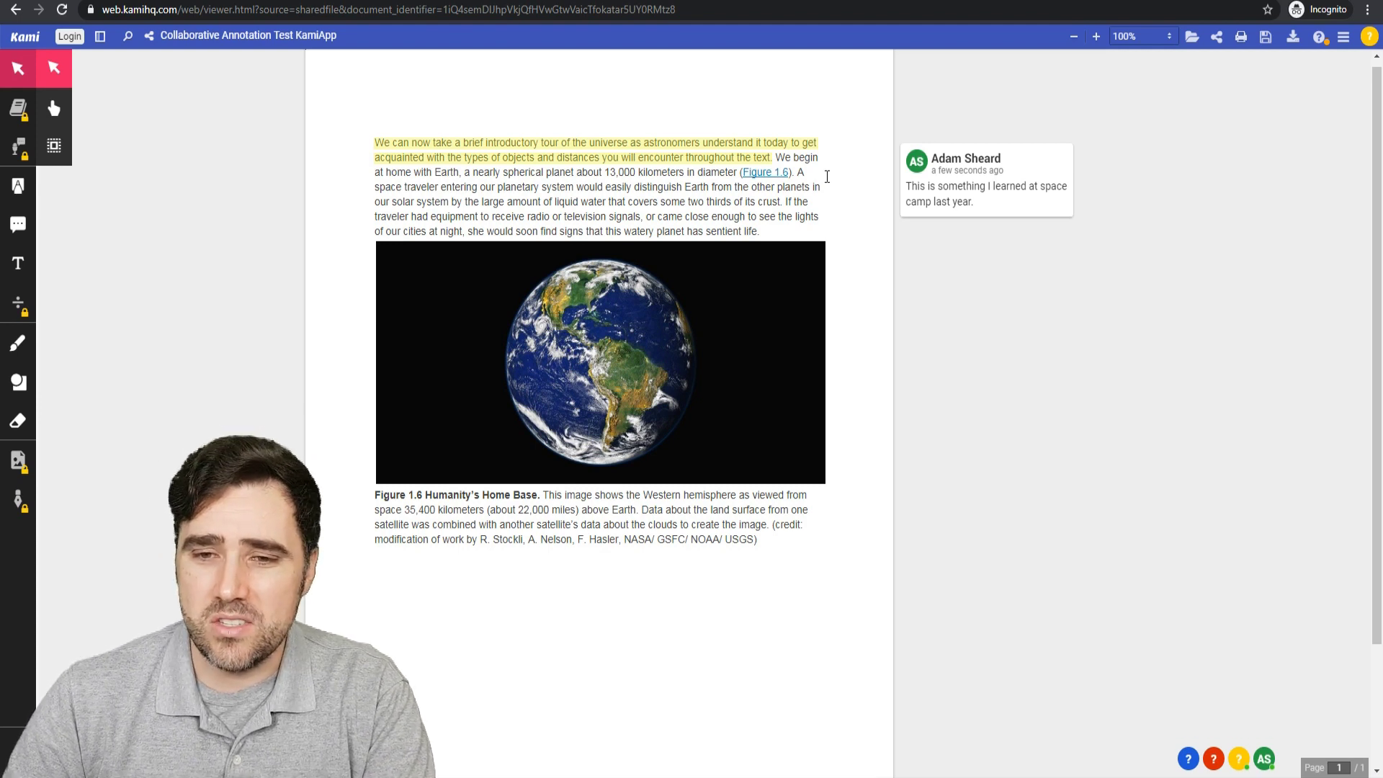
- As the guest user, reply to the space camp comment with "Wow! that's amazing! I went to space camp too!"
{"action": "left_click", "coordinate": [938, 190]}
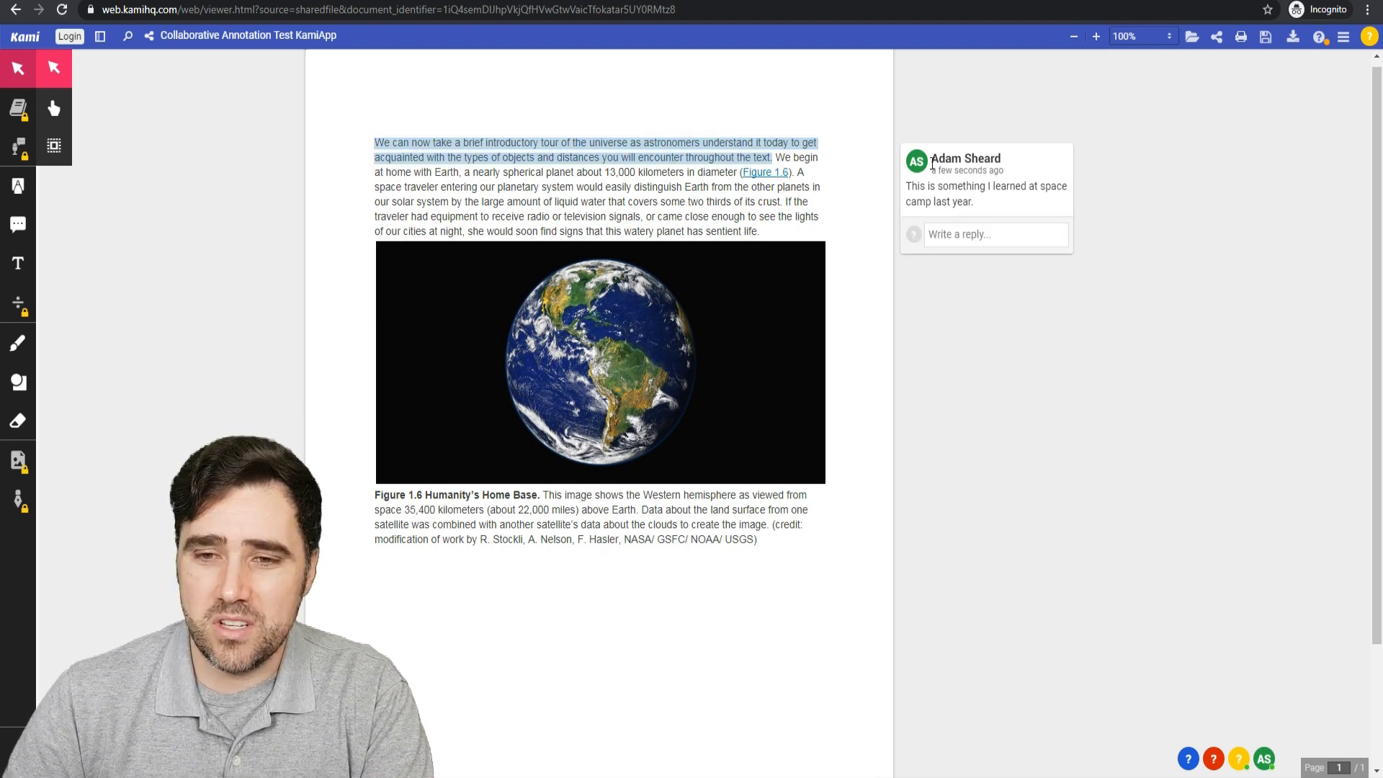
{"action": "left_click", "coordinate": [952, 241]}
{"action": "type", "text": "Wow, that's "}
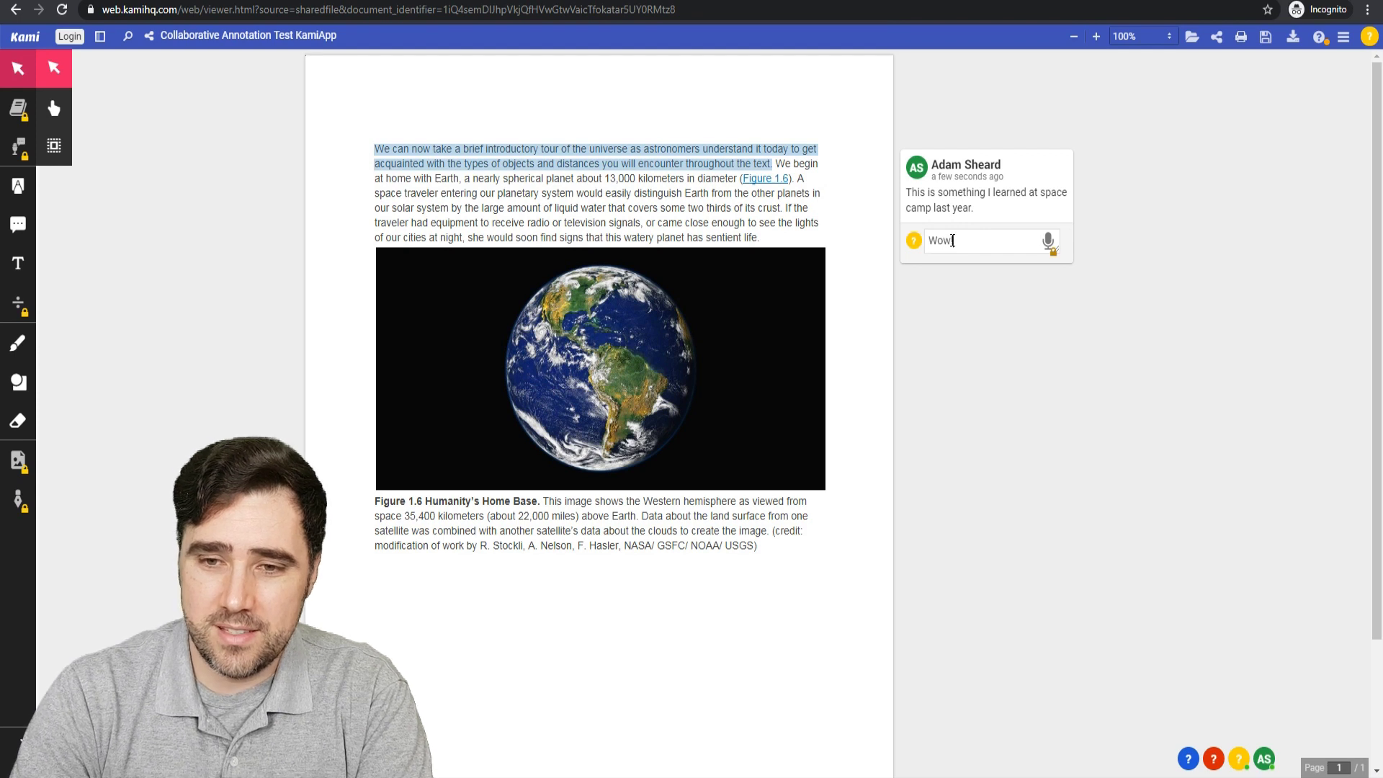
{"action": "type", "text": "am"}
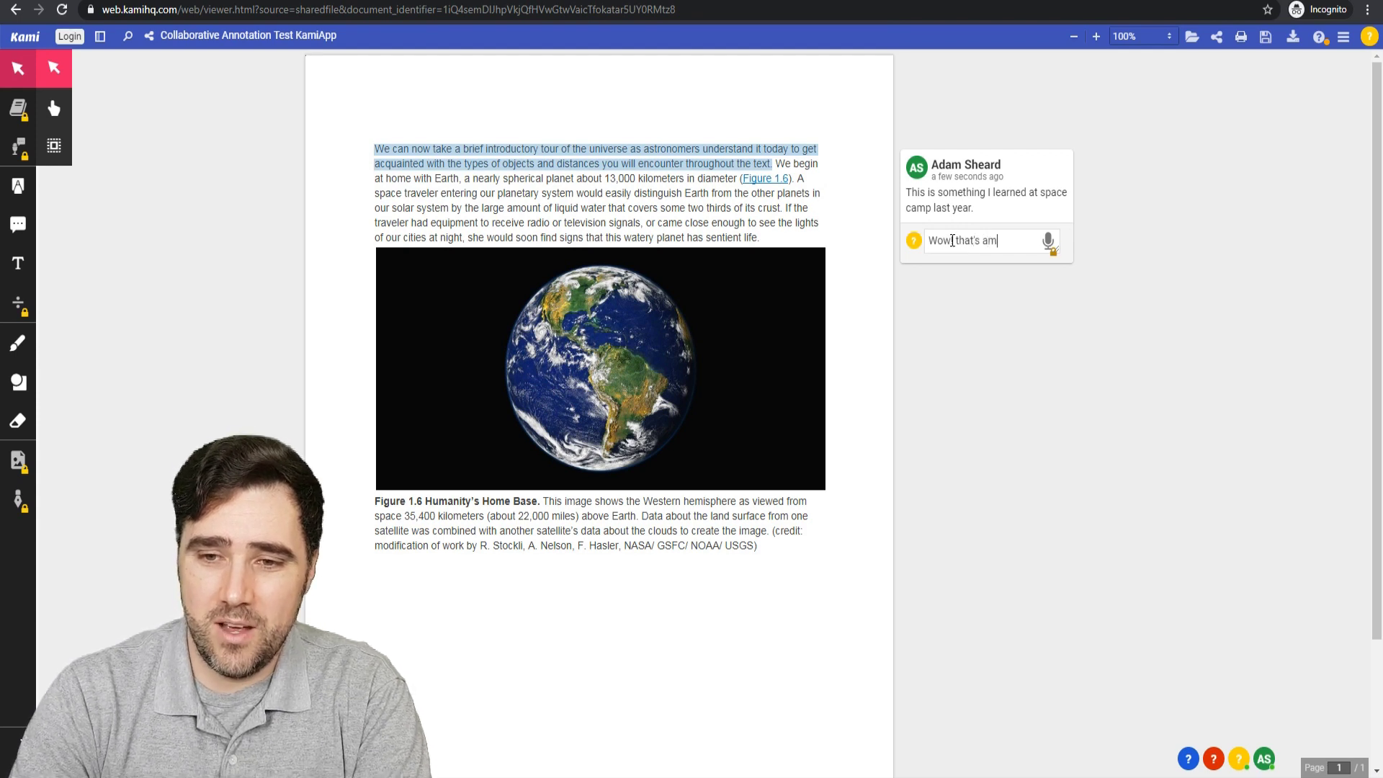
{"action": "type", "text": "azing! I went to spa"}
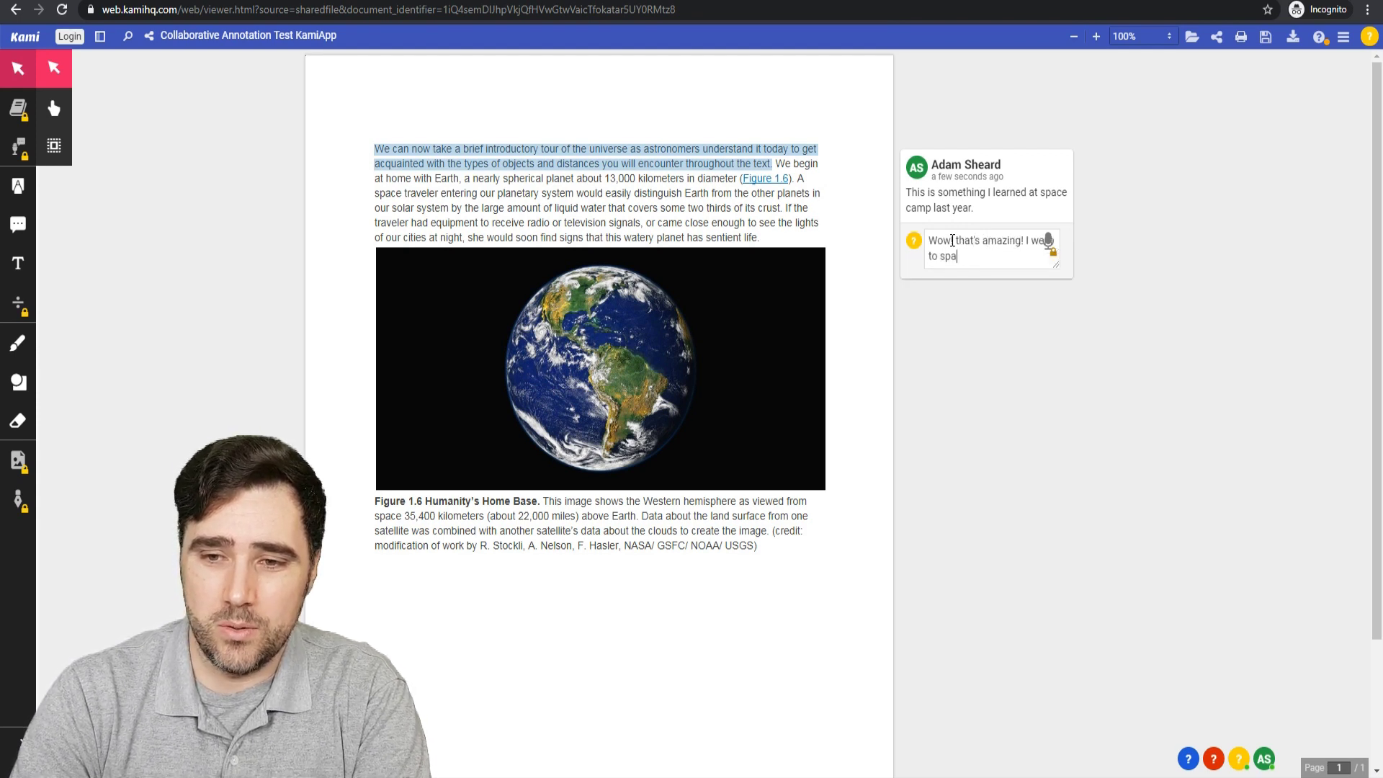
{"action": "type", "text": "ce camp too!"}
{"action": "key", "text": "Return"}
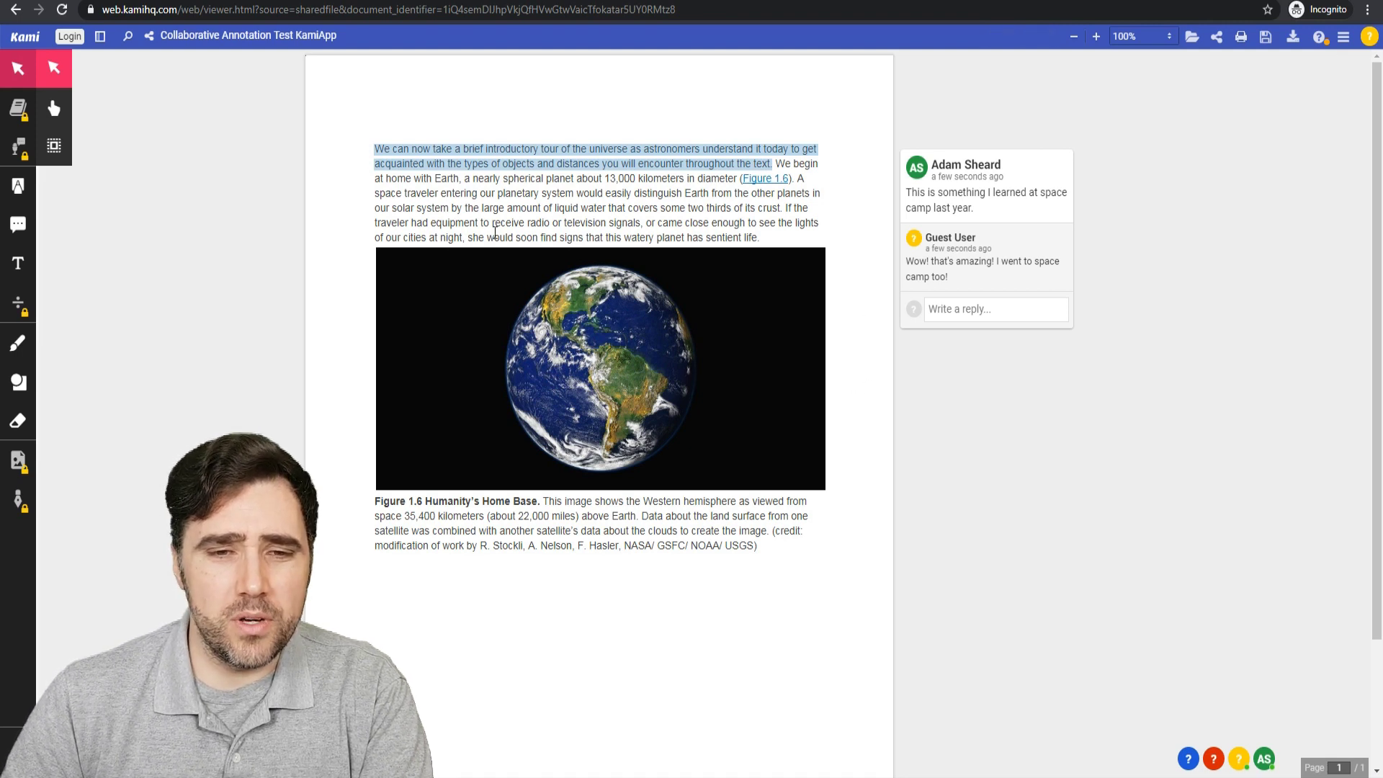
- Comment "Wow! cool!" on the passage from "solar system by the large amount of liquid water" through "two thirds of its crust."
{"action": "left_click_drag", "start_coordinate": [397, 209], "coordinate": [786, 208]}
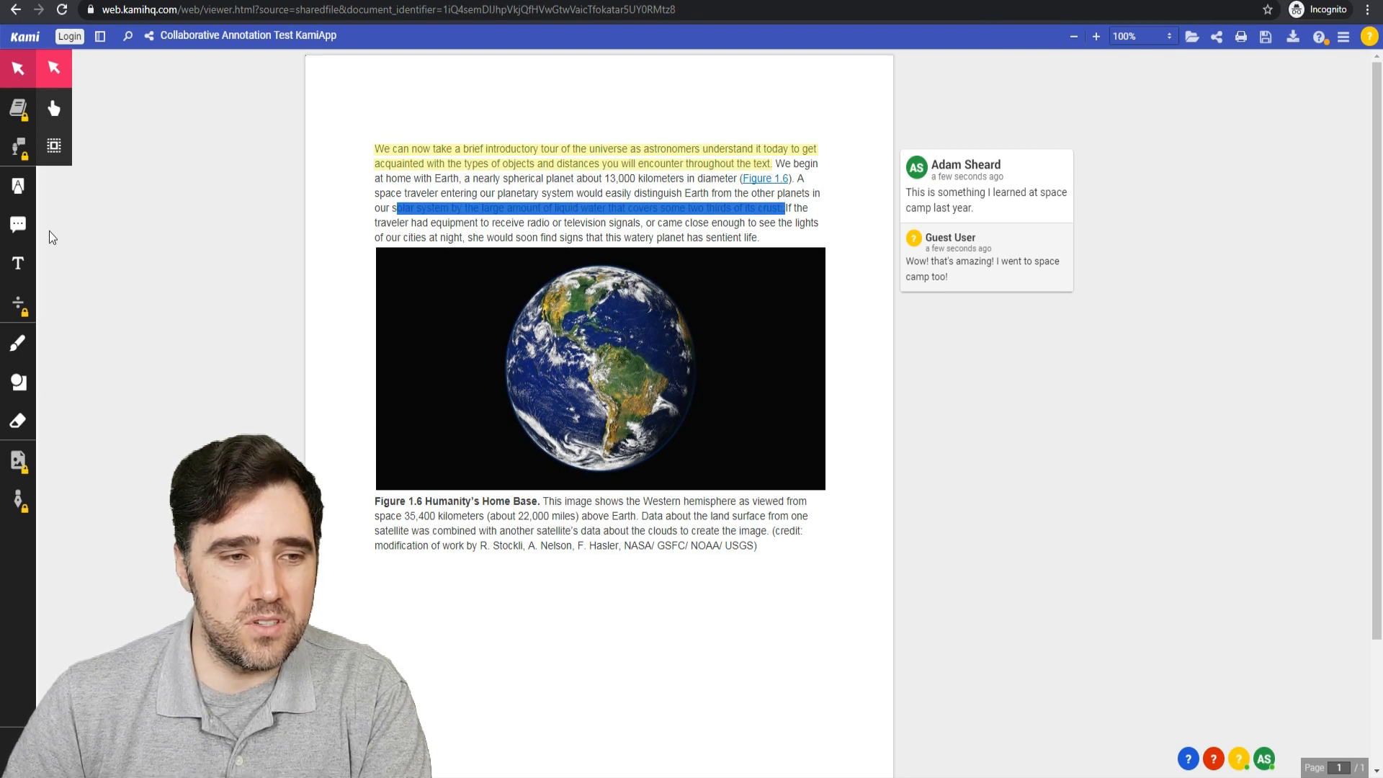
{"action": "left_click", "coordinate": [18, 224]}
{"action": "left_click_drag", "start_coordinate": [392, 209], "coordinate": [783, 209]}
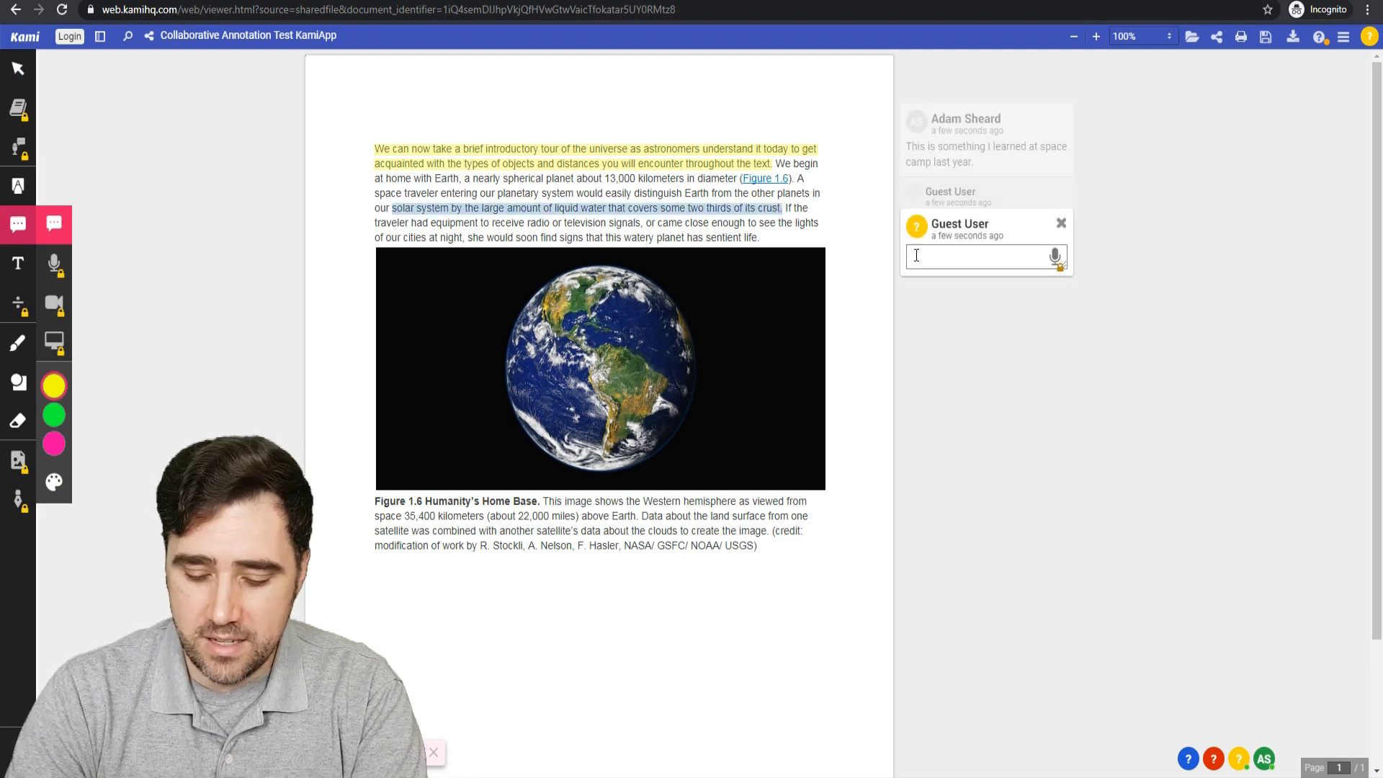
{"action": "type", "text": "Wow! cool!"}
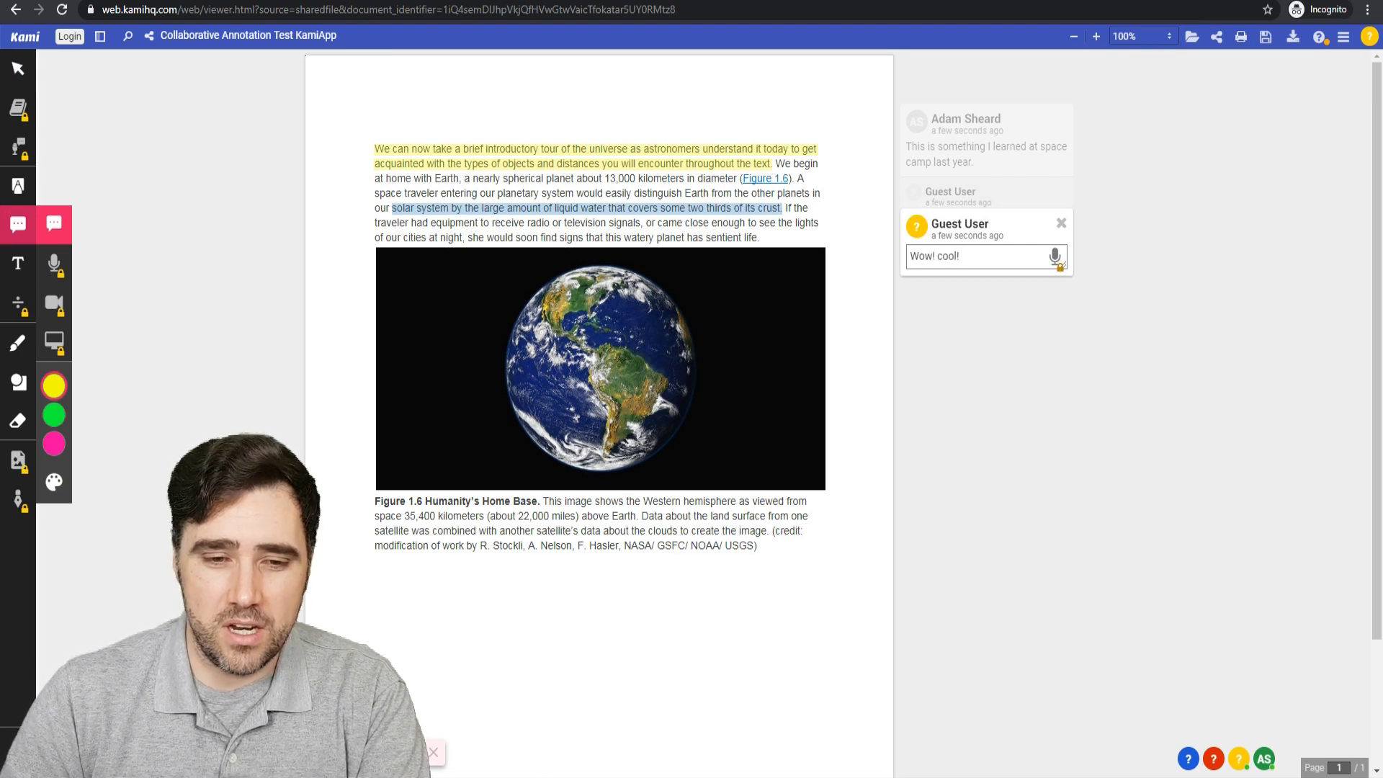
- Comment on "image shows the Western hemisphere" in the figure caption with "This is something important to me because..."
{"action": "left_click_drag", "start_coordinate": [562, 502], "coordinate": [736, 502]}
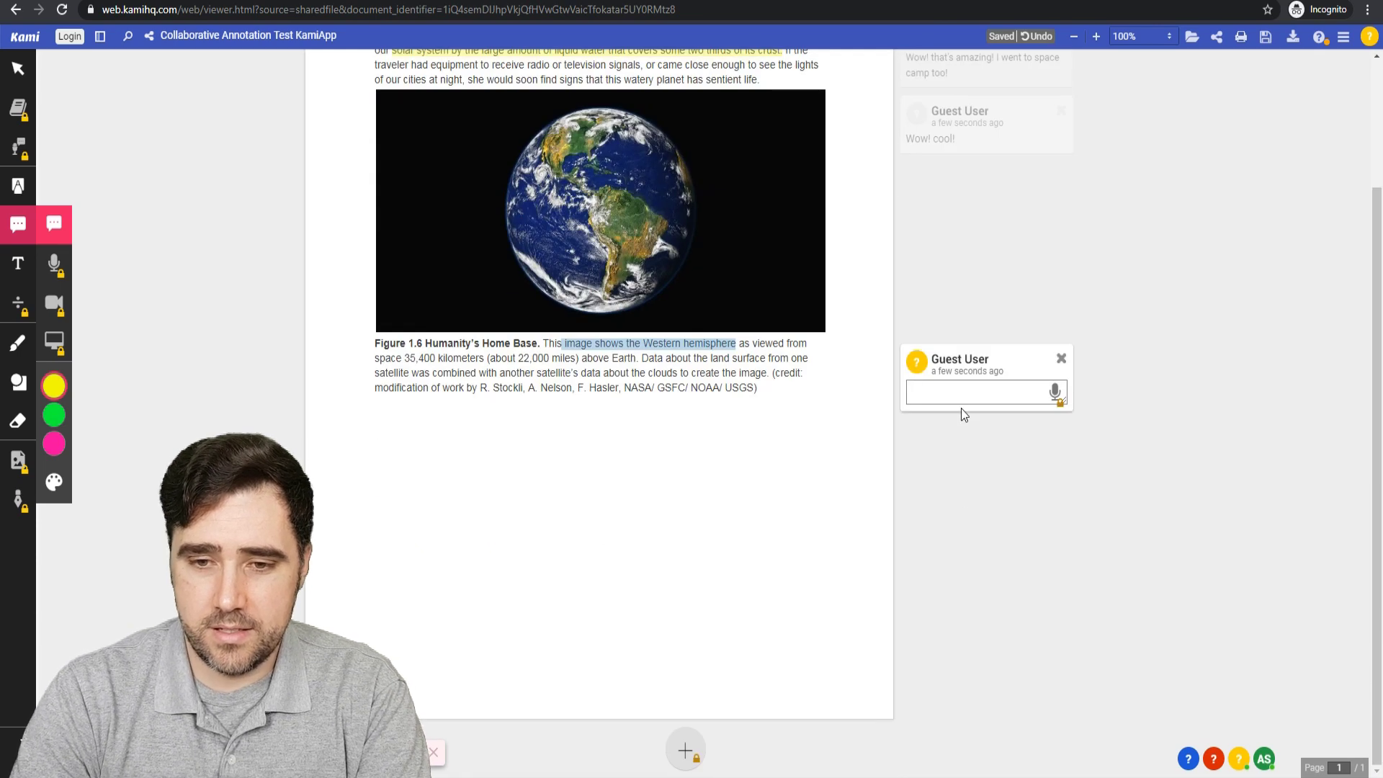
{"action": "type", "text": "This is some"}
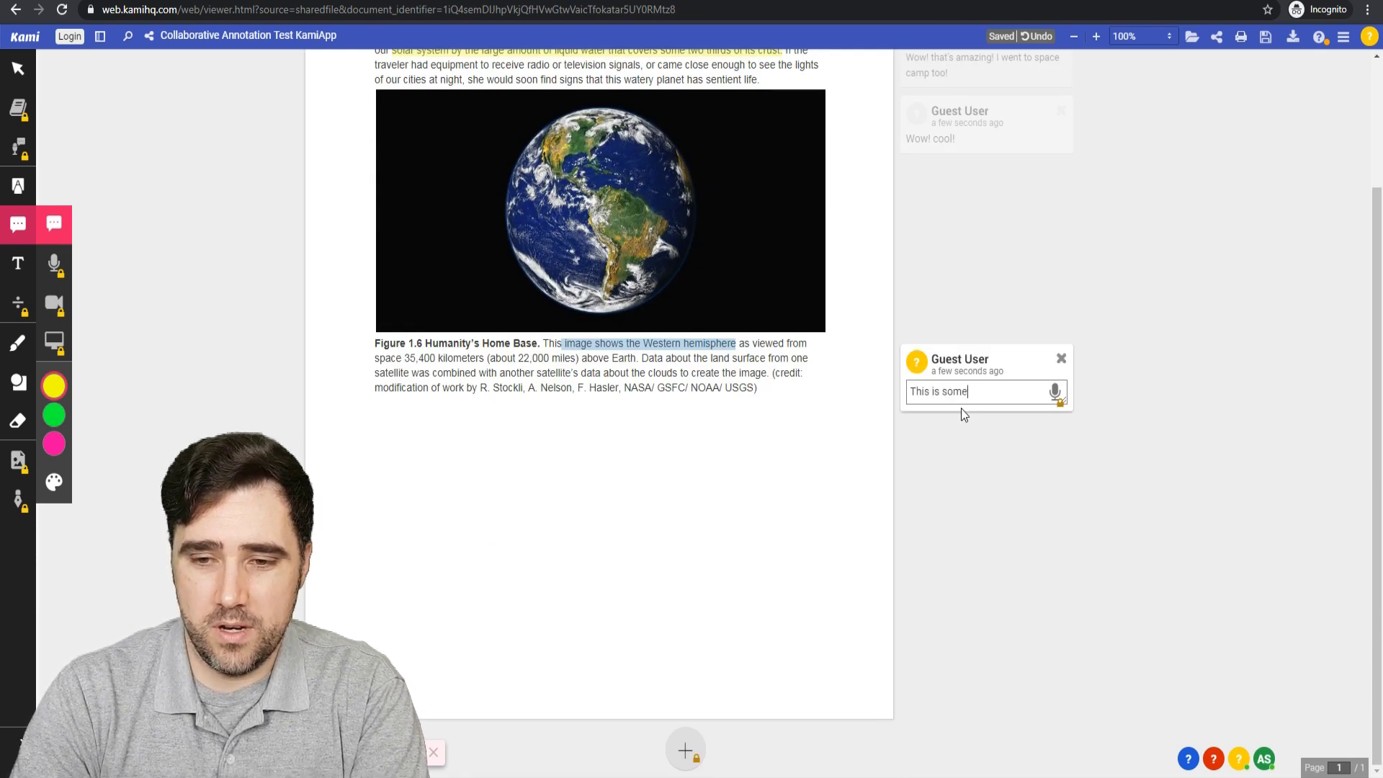
{"action": "type", "text": "thing important to me because..."}
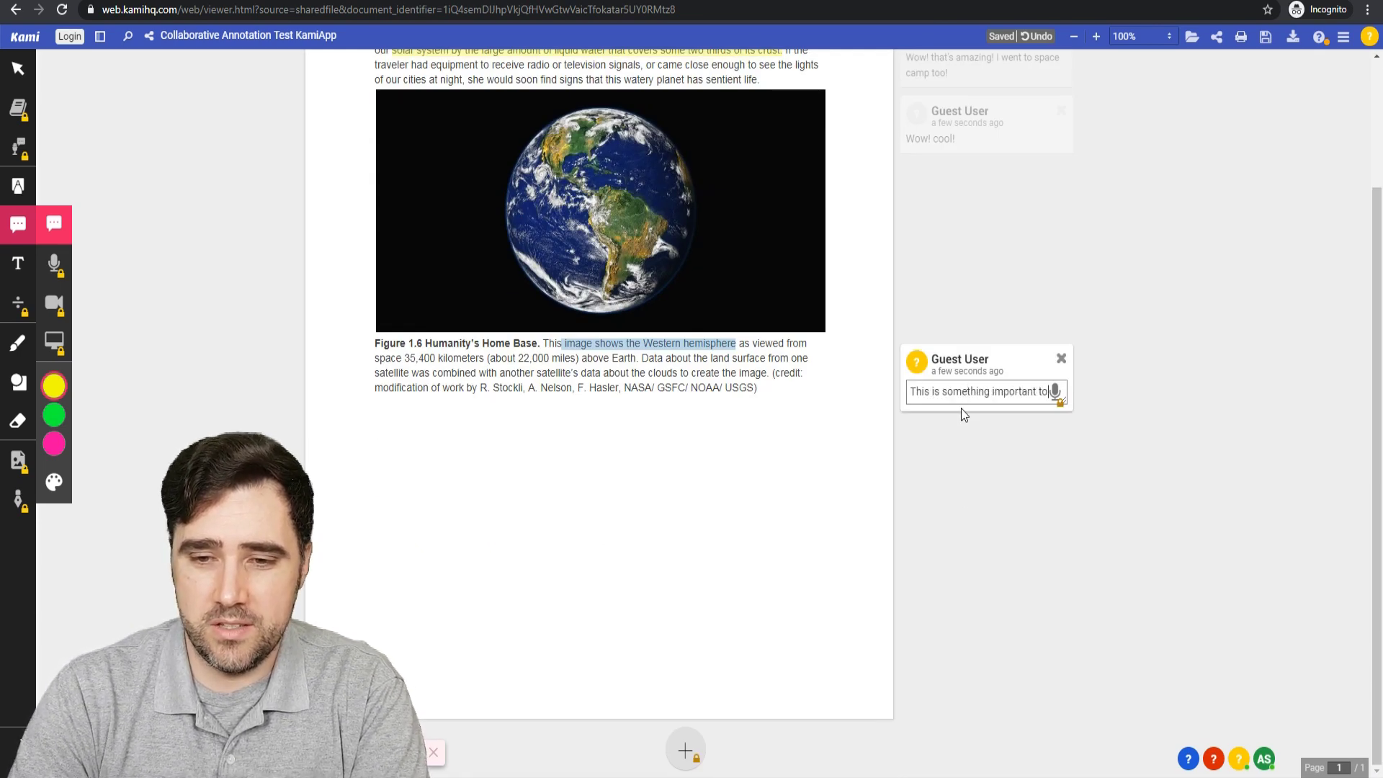
{"action": "left_click", "coordinate": [865, 286]}
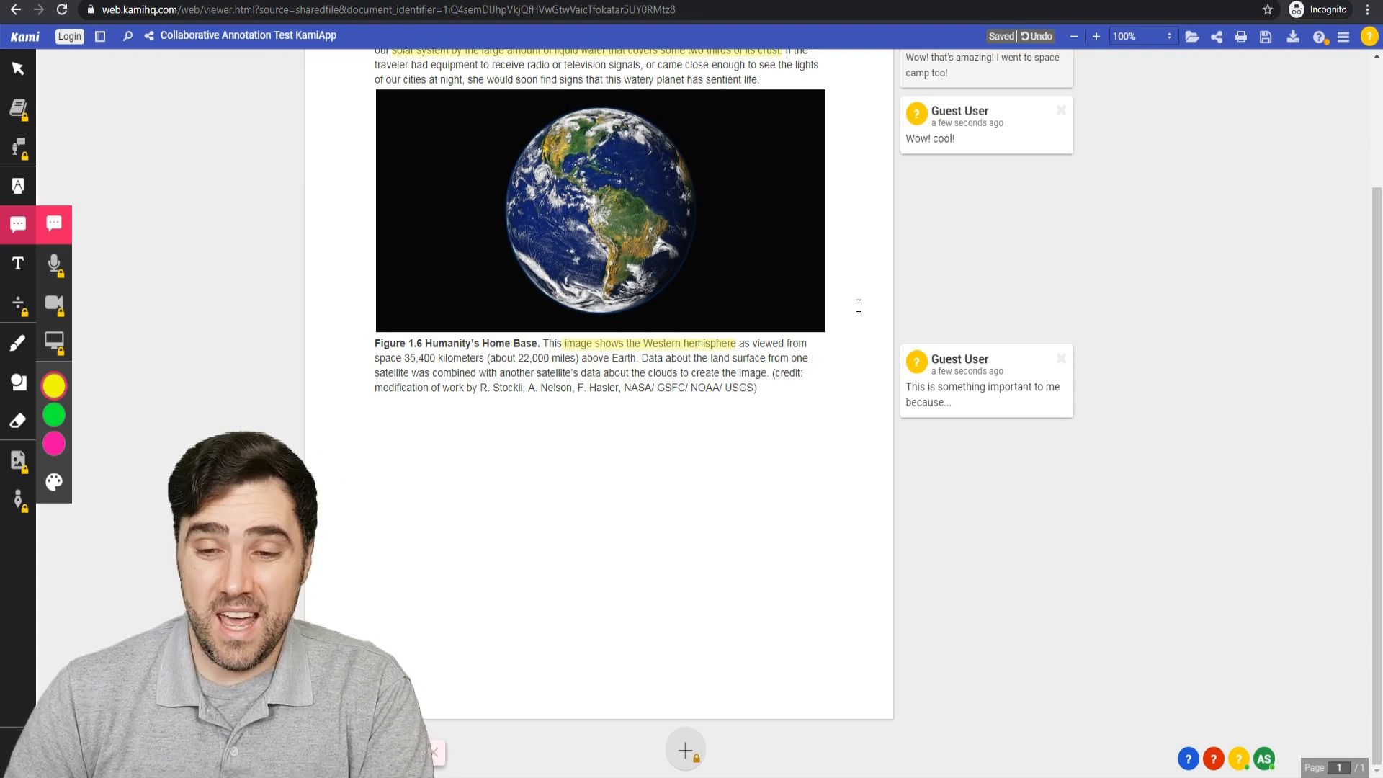
{"action": "scroll", "coordinate": [858, 305], "scroll_direction": "up", "scroll_amount": 3}
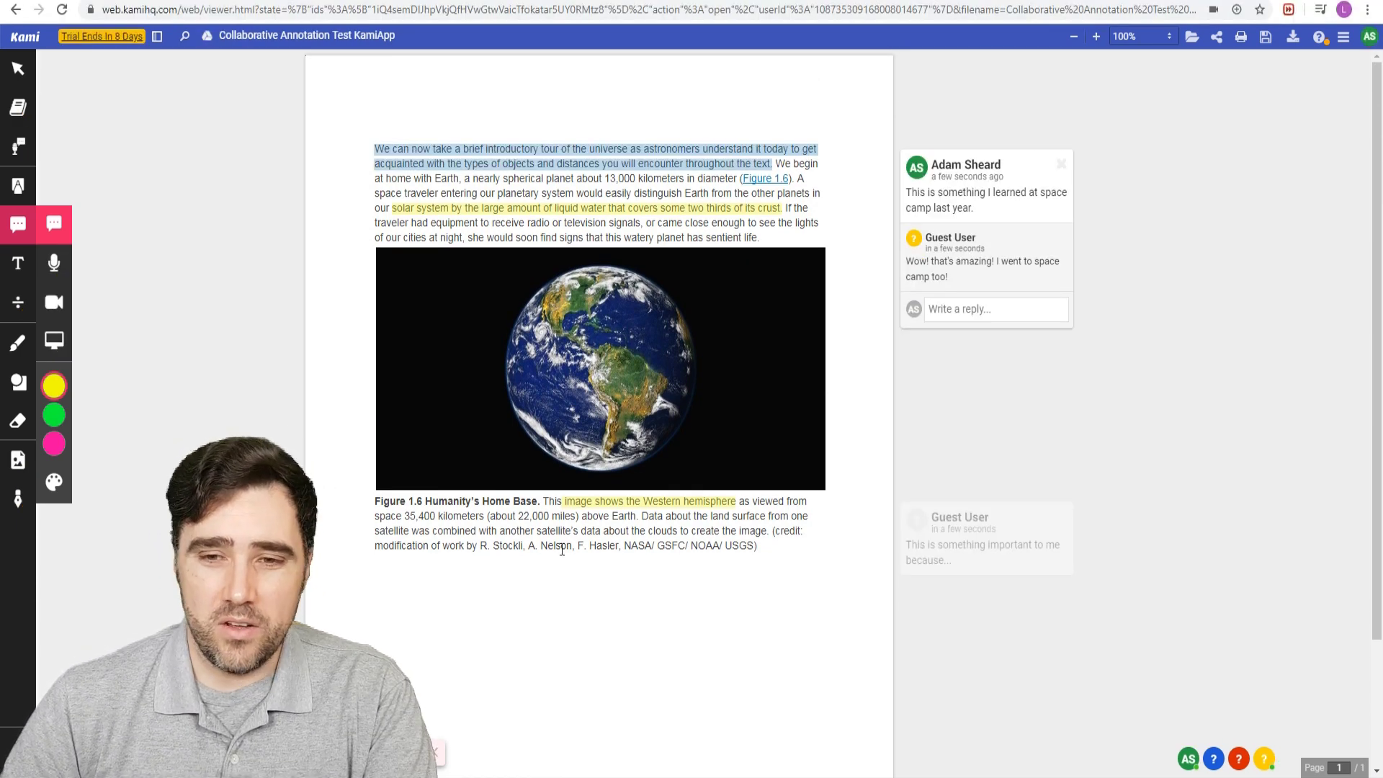
- In the document owner's session, comment "Adding another annotation" on the caption's "another satellite's data about the clouds", and discard the stray empty comment
{"action": "left_click_drag", "start_coordinate": [505, 533], "coordinate": [703, 536]}
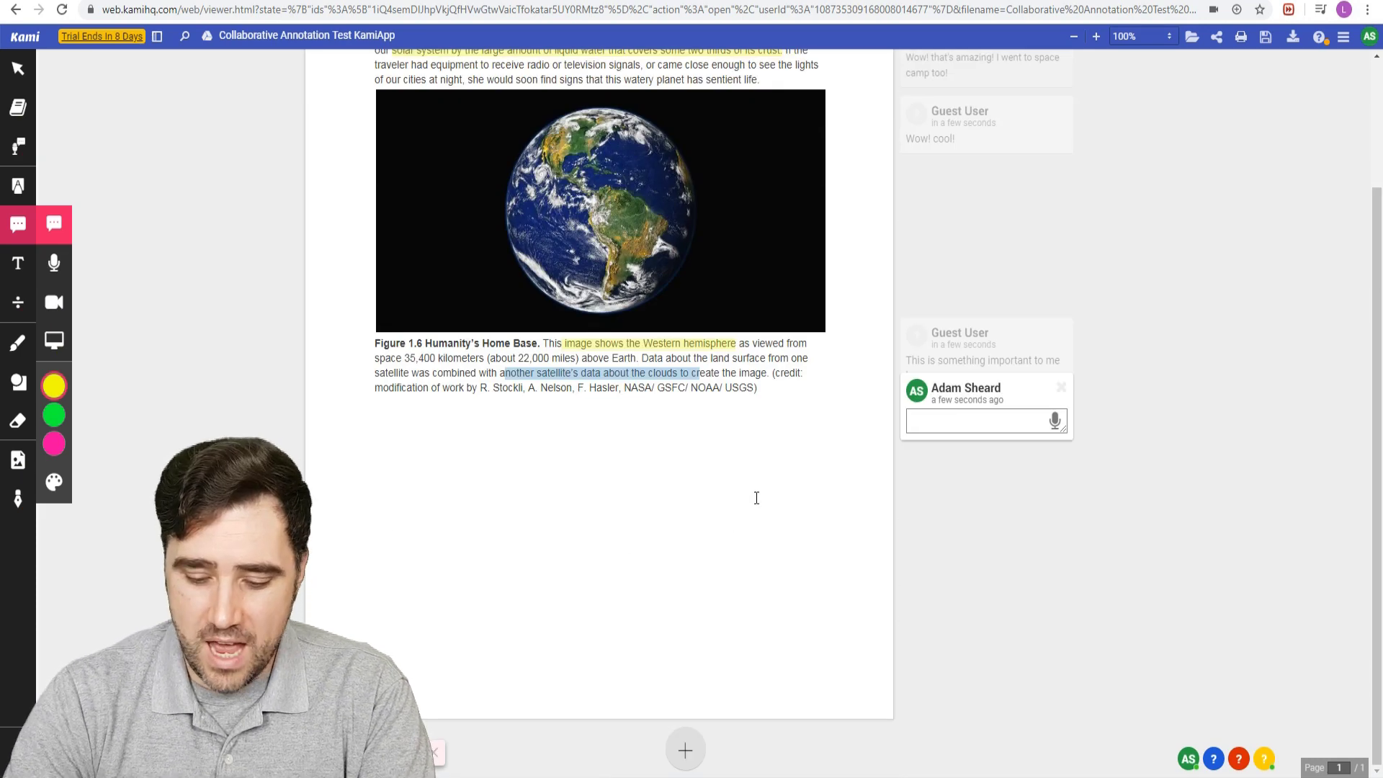
{"action": "type", "text": "Adding an"}
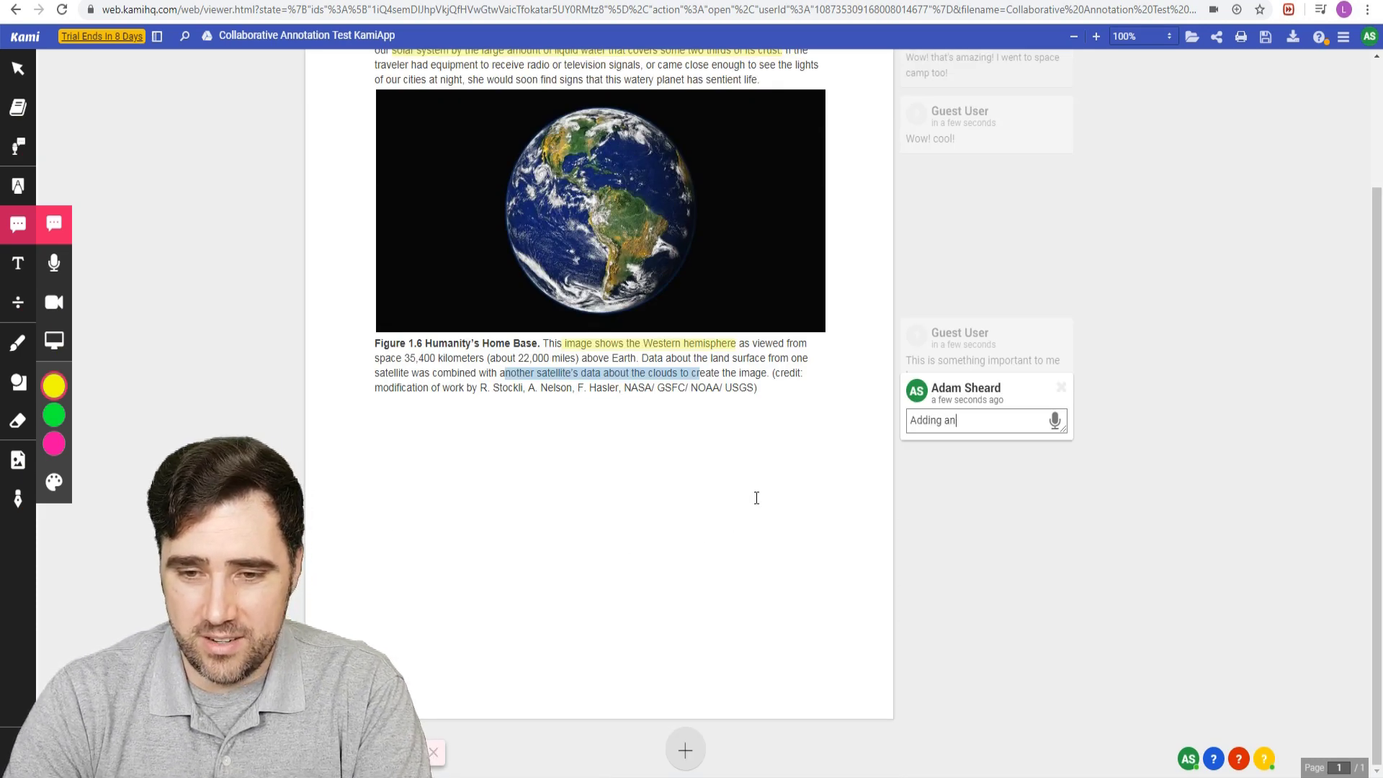
{"action": "type", "text": "other annotation"}
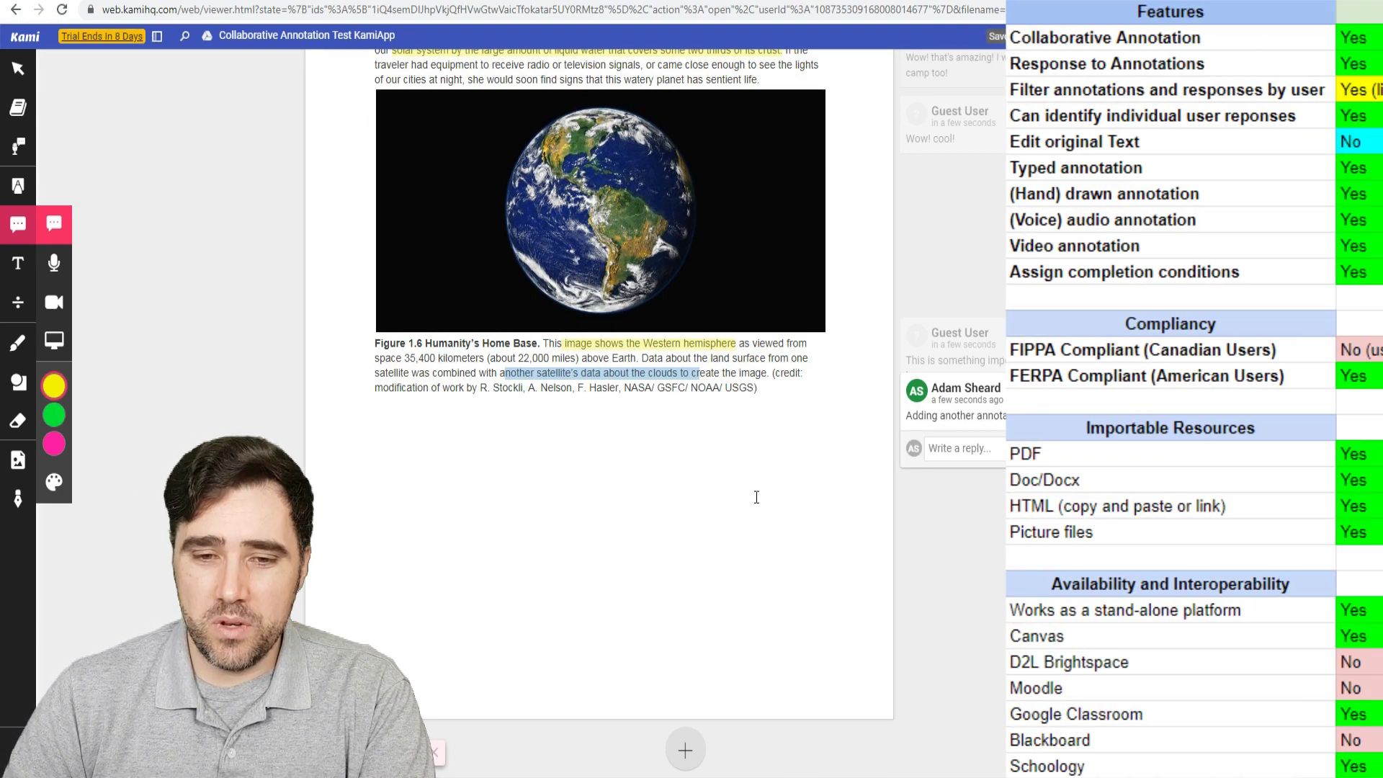
{"action": "scroll", "coordinate": [757, 497], "scroll_direction": "up", "scroll_amount": 2}
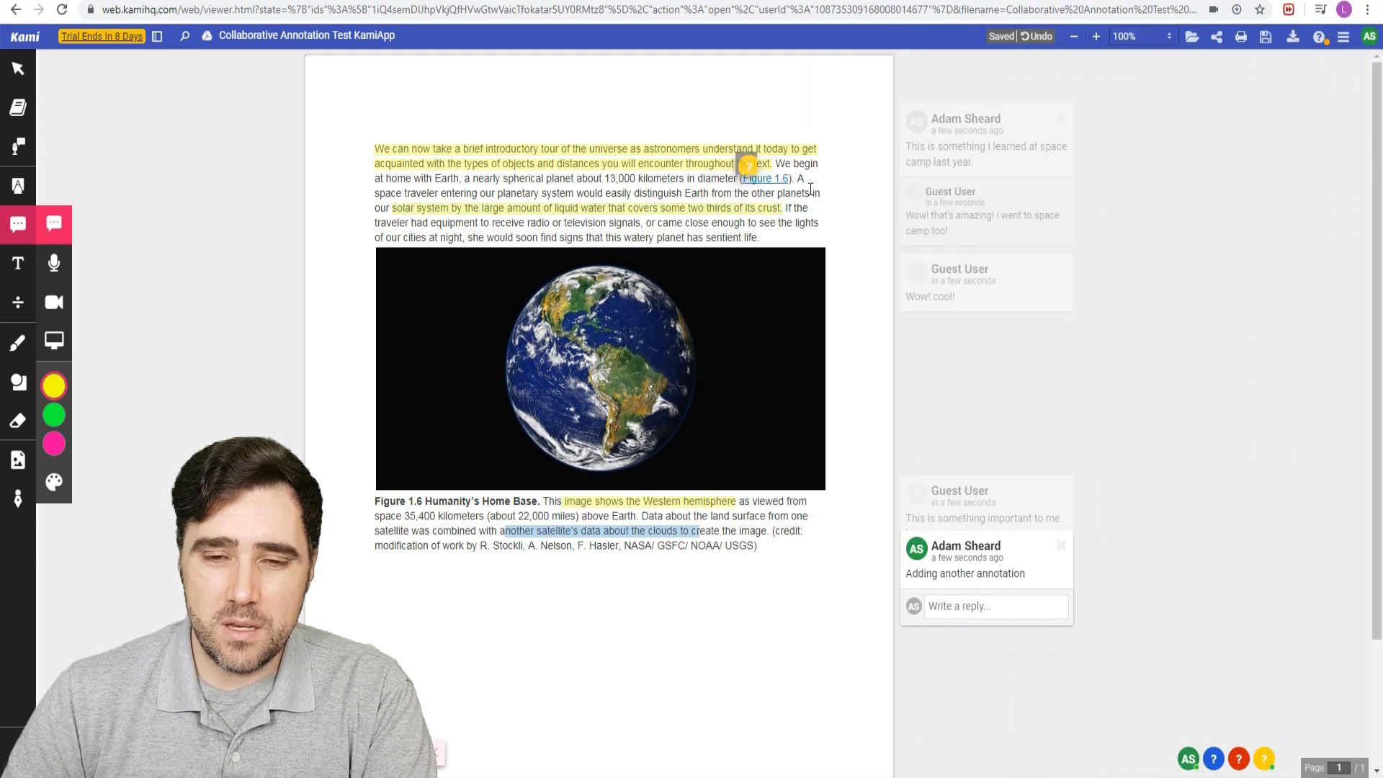
{"action": "left_click", "coordinate": [822, 187]}
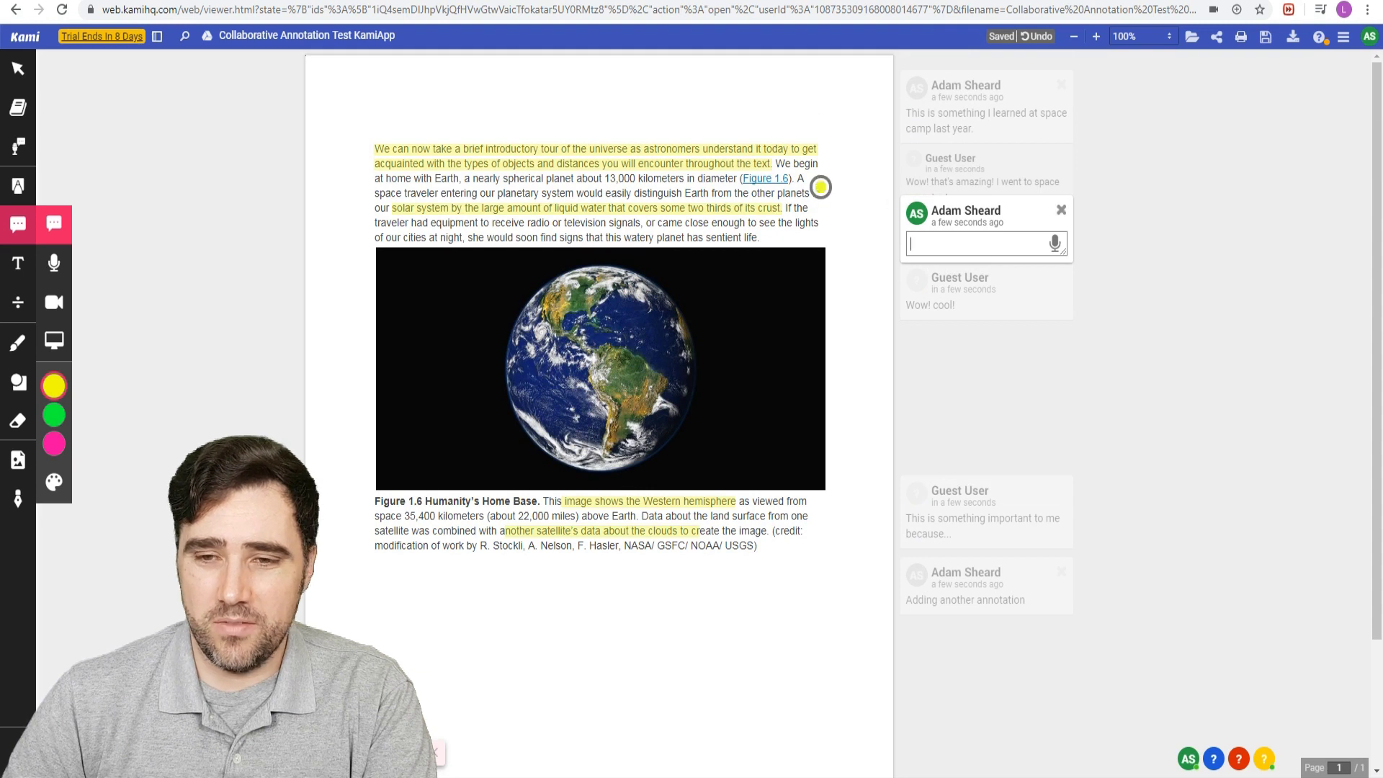
{"action": "left_click", "coordinate": [1061, 210]}
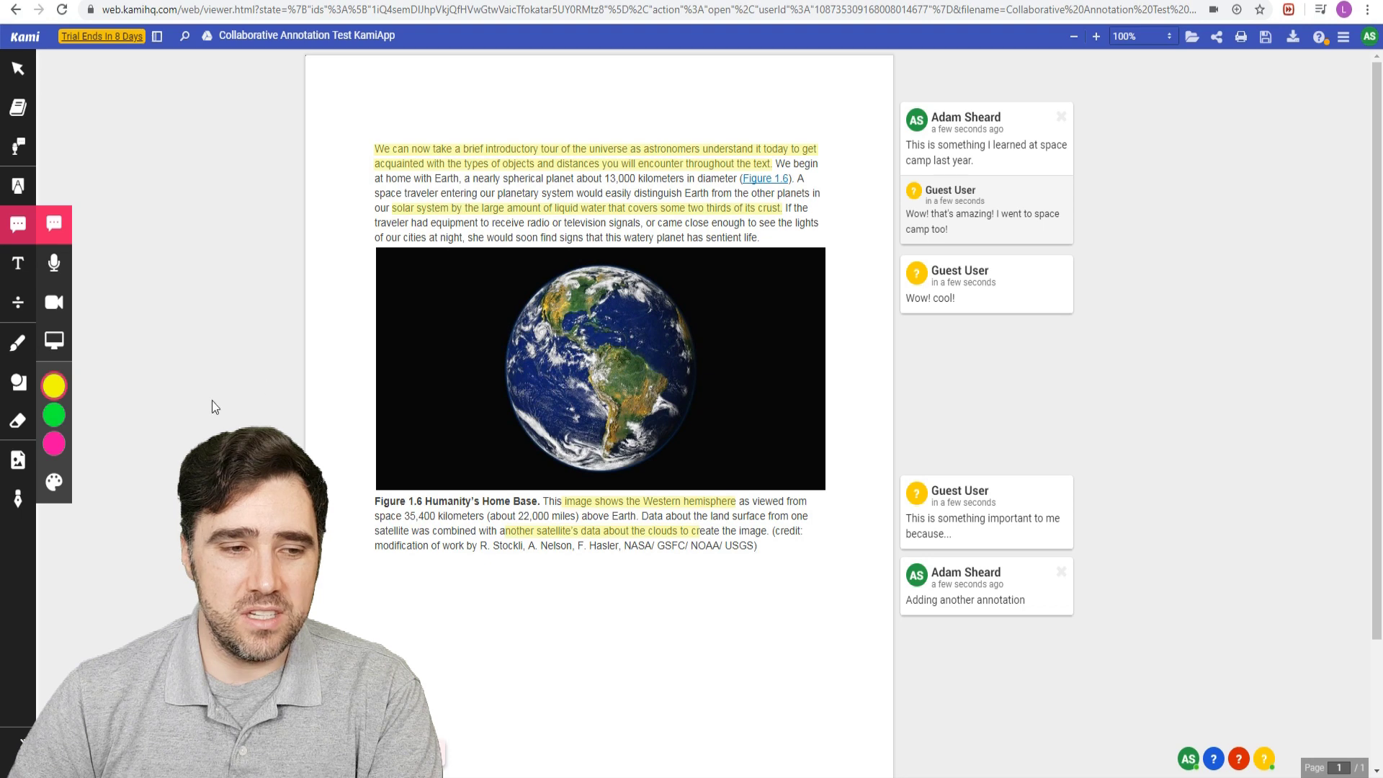
- Set the comment color to red and comment "annotating in a different color" on the caption's "35,400 kilometers (about 22,000 miles) above"
{"action": "left_click", "coordinate": [56, 421]}
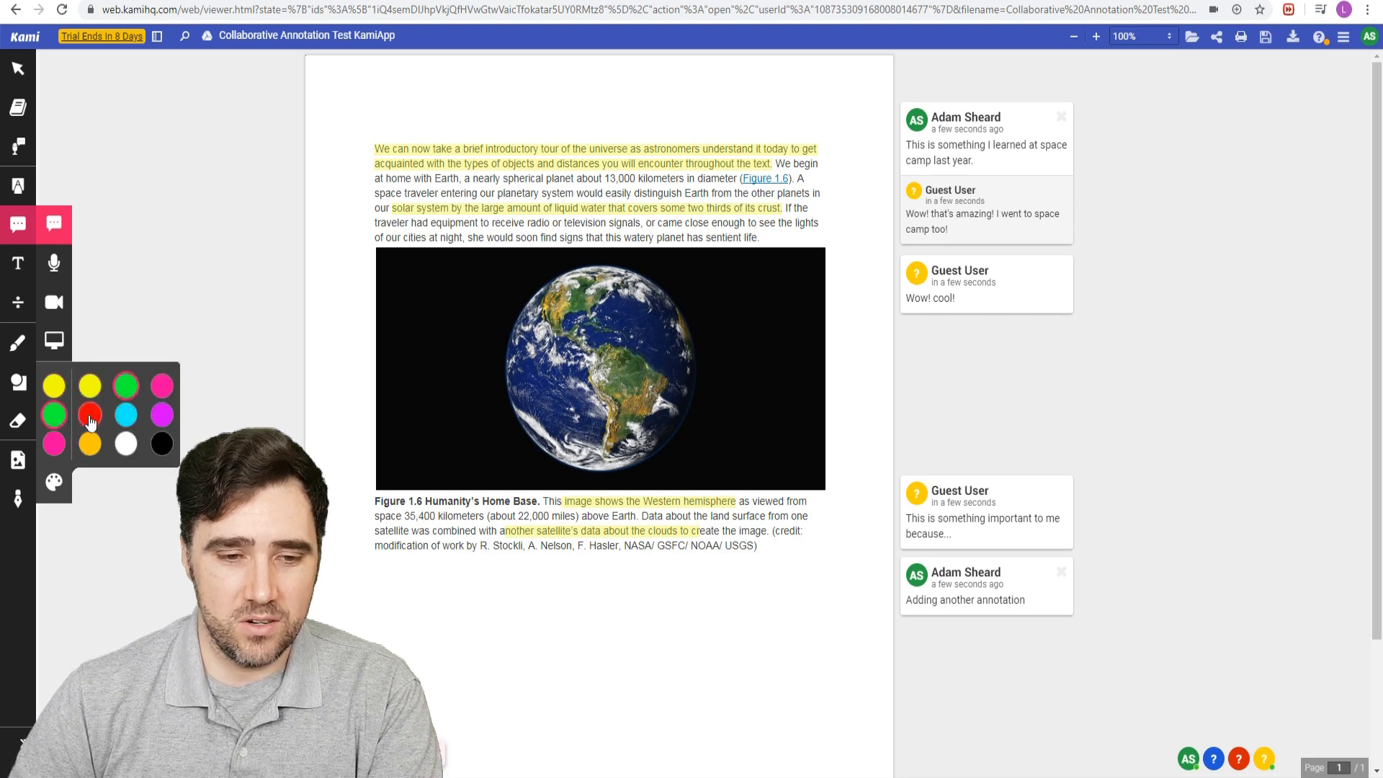
{"action": "left_click", "coordinate": [89, 415]}
{"action": "left_click_drag", "start_coordinate": [404, 516], "coordinate": [618, 517]}
{"action": "scroll", "coordinate": [618, 518], "scroll_direction": "down", "scroll_amount": 3}
{"action": "type", "text": "annotating in a different color"}
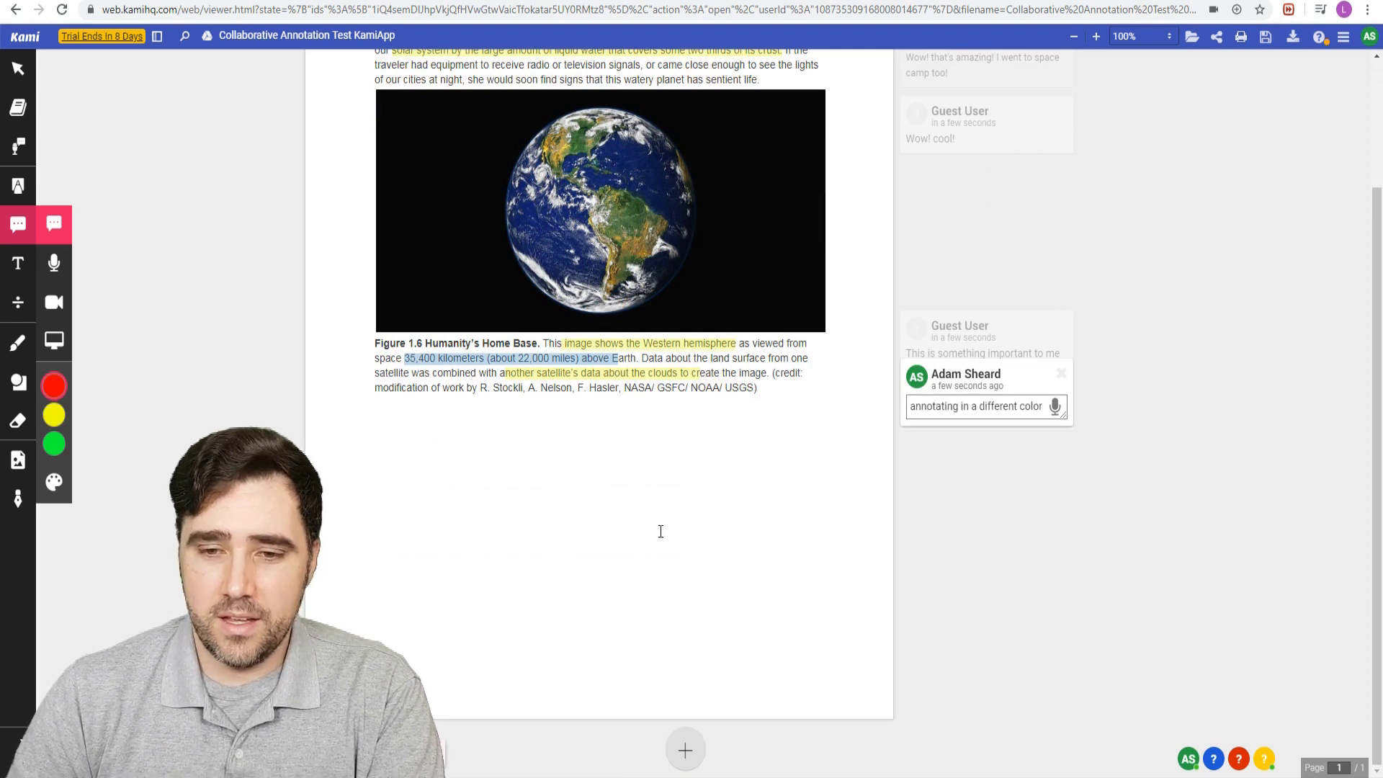
{"action": "key", "text": "Return"}
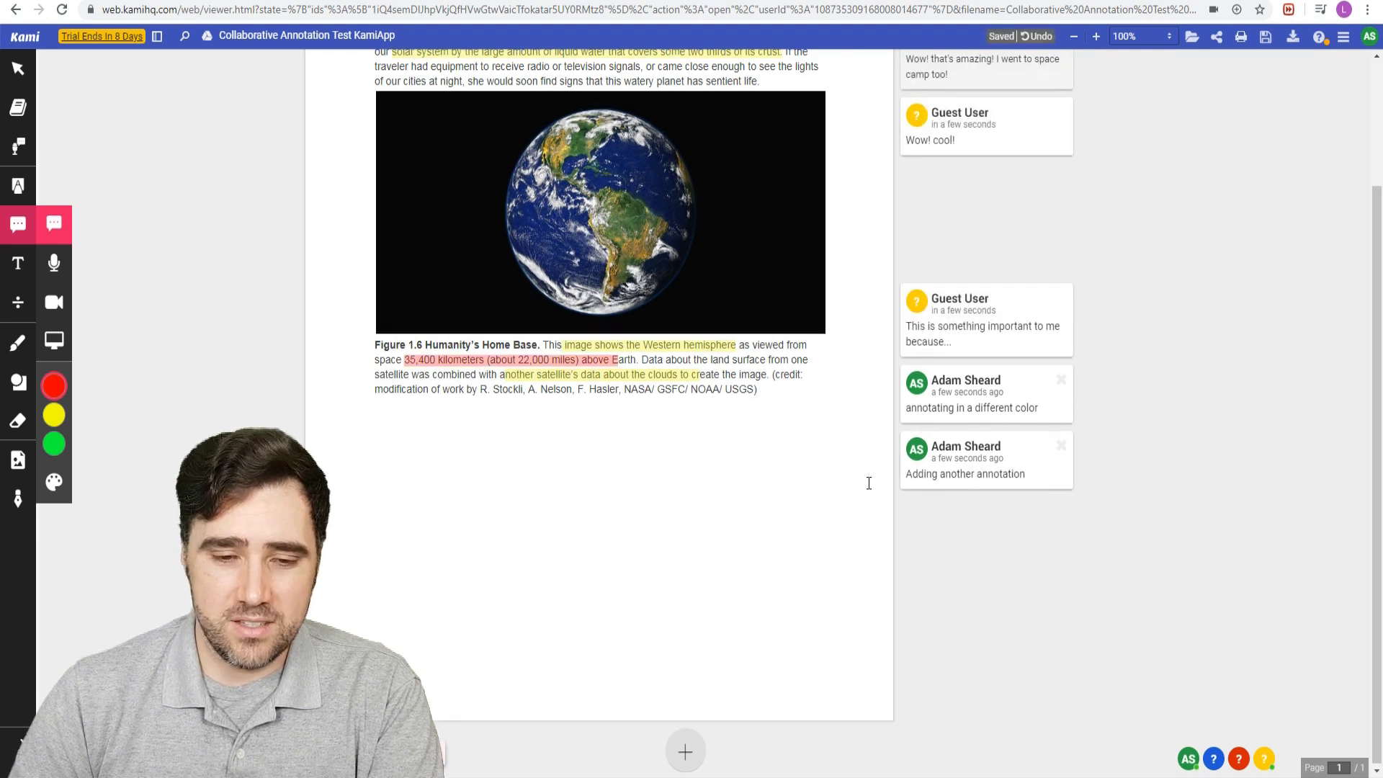
{"action": "scroll", "coordinate": [866, 479], "scroll_direction": "up", "scroll_amount": 2}
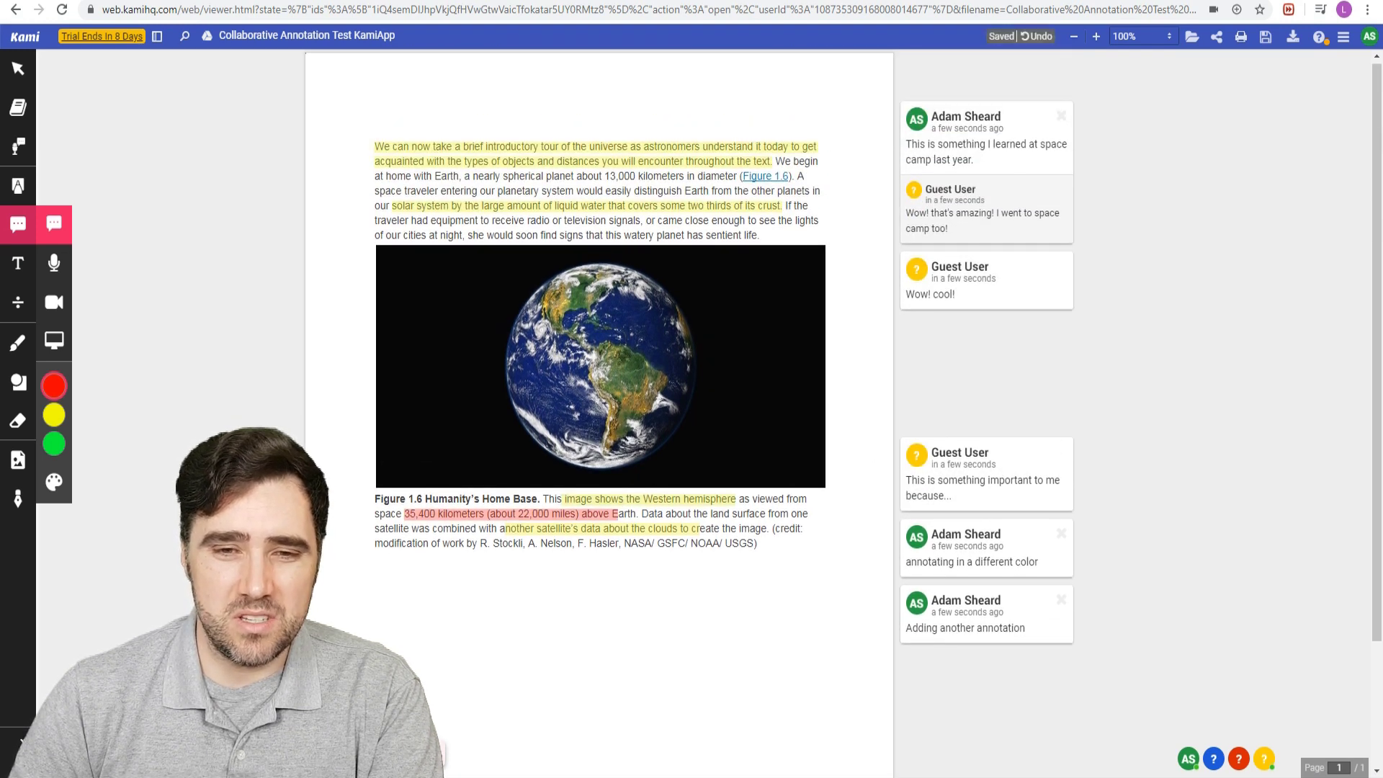
{"action": "scroll", "coordinate": [861, 438], "scroll_direction": "up", "scroll_amount": 1}
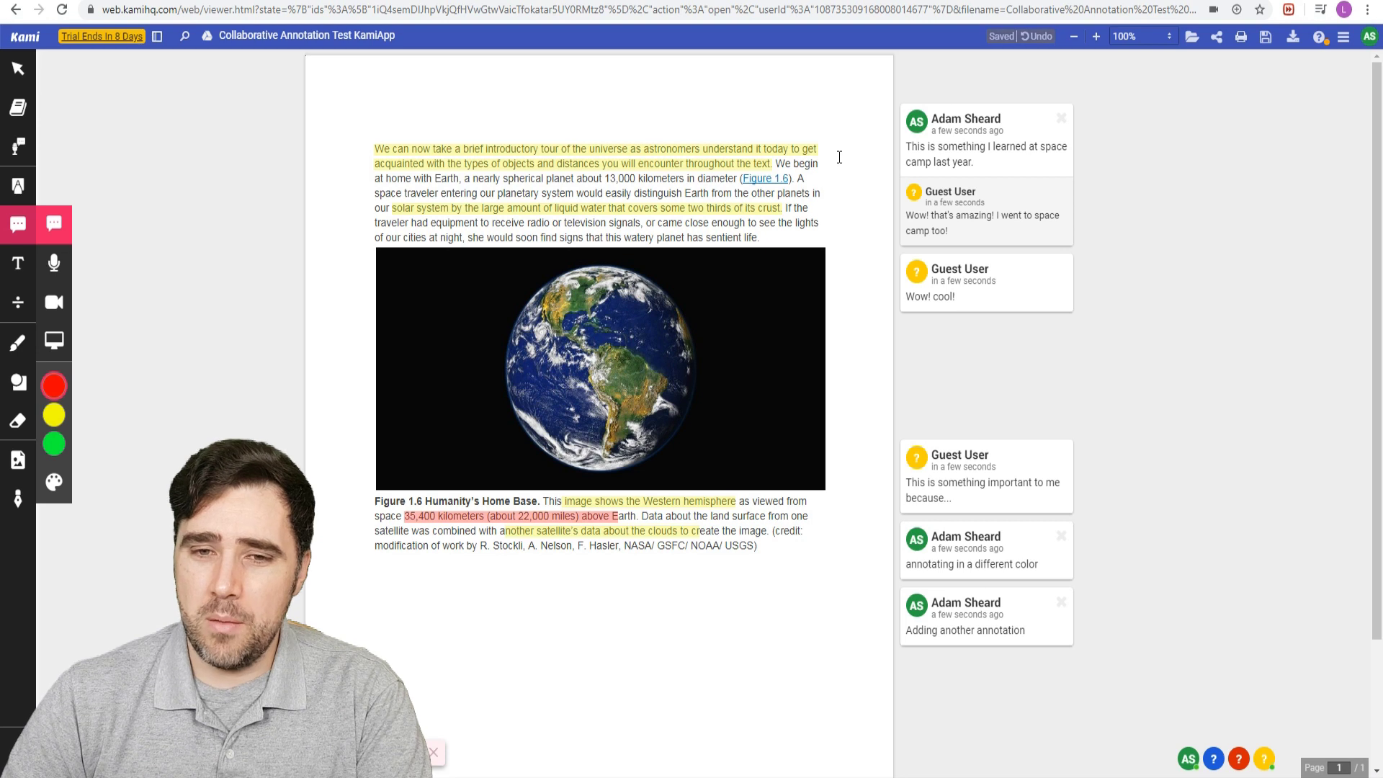
- Select the highlighted passages in the paragraph and caption one by one to check who wrote each annotation
{"action": "left_click", "coordinate": [804, 151]}
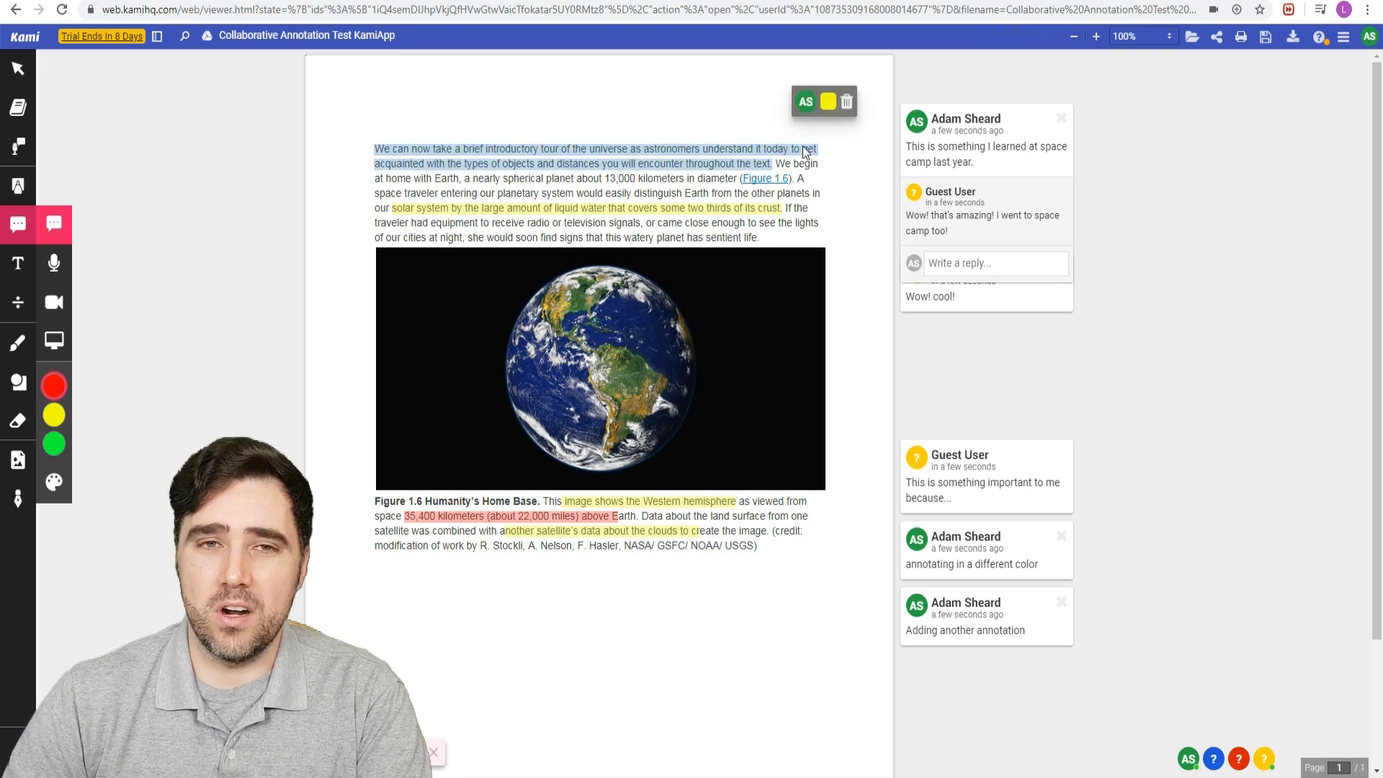
{"action": "left_click", "coordinate": [688, 210]}
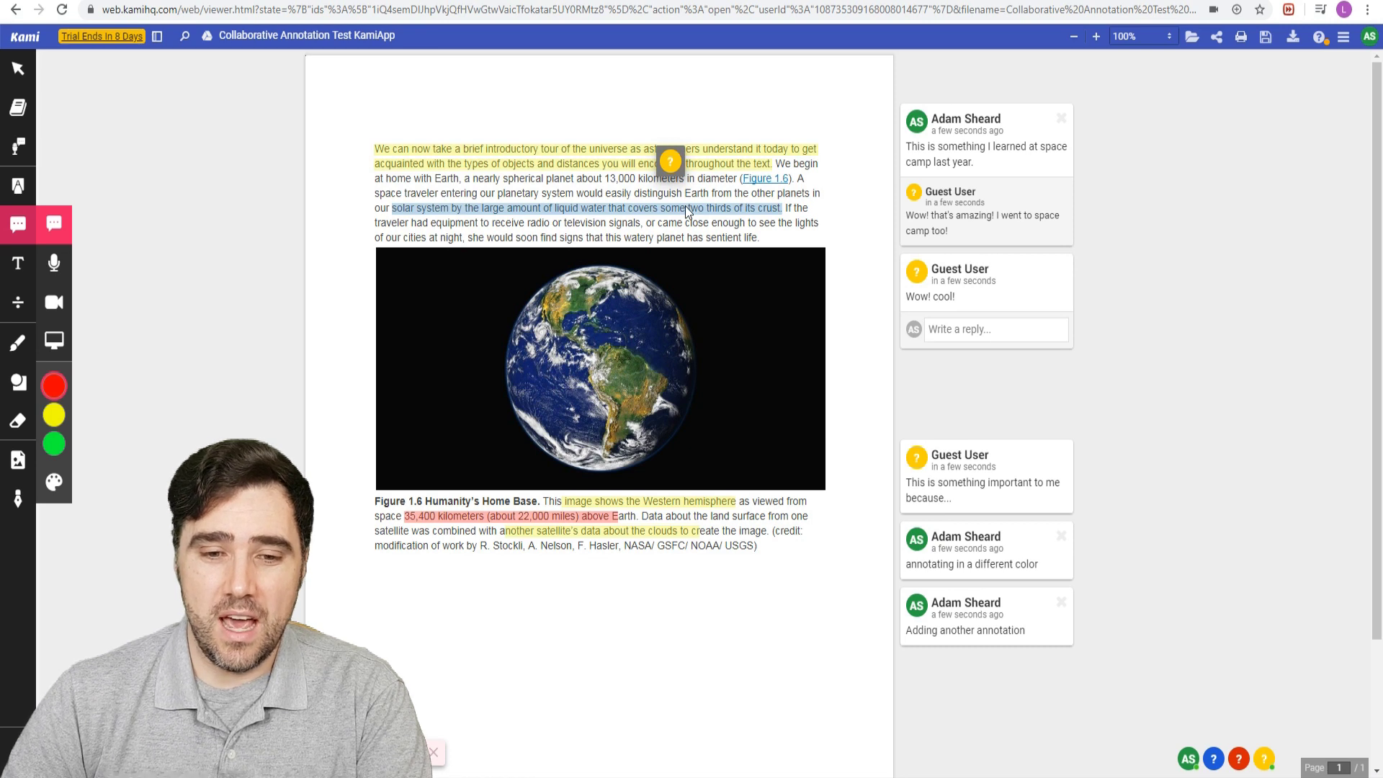
{"action": "left_click", "coordinate": [678, 521]}
{"action": "left_click", "coordinate": [681, 504]}
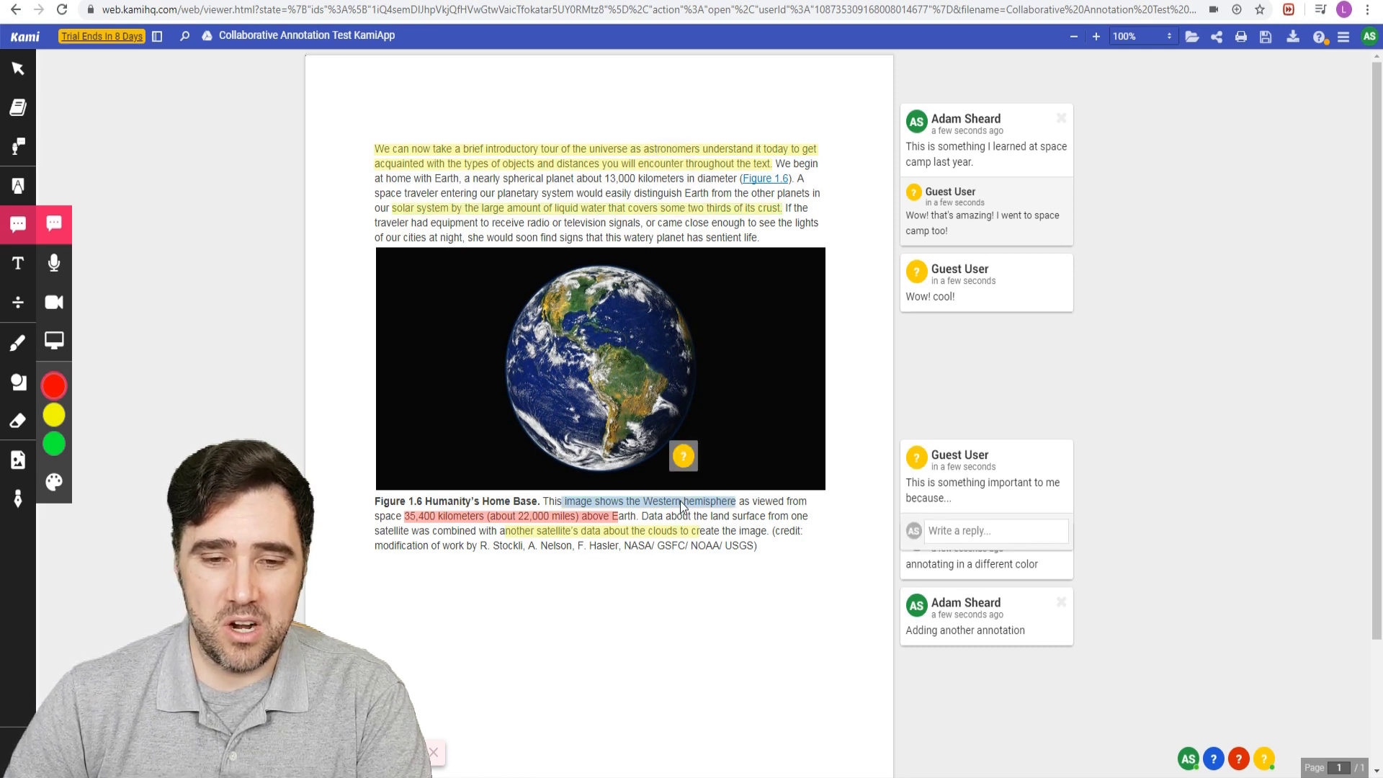
{"action": "left_click", "coordinate": [663, 533]}
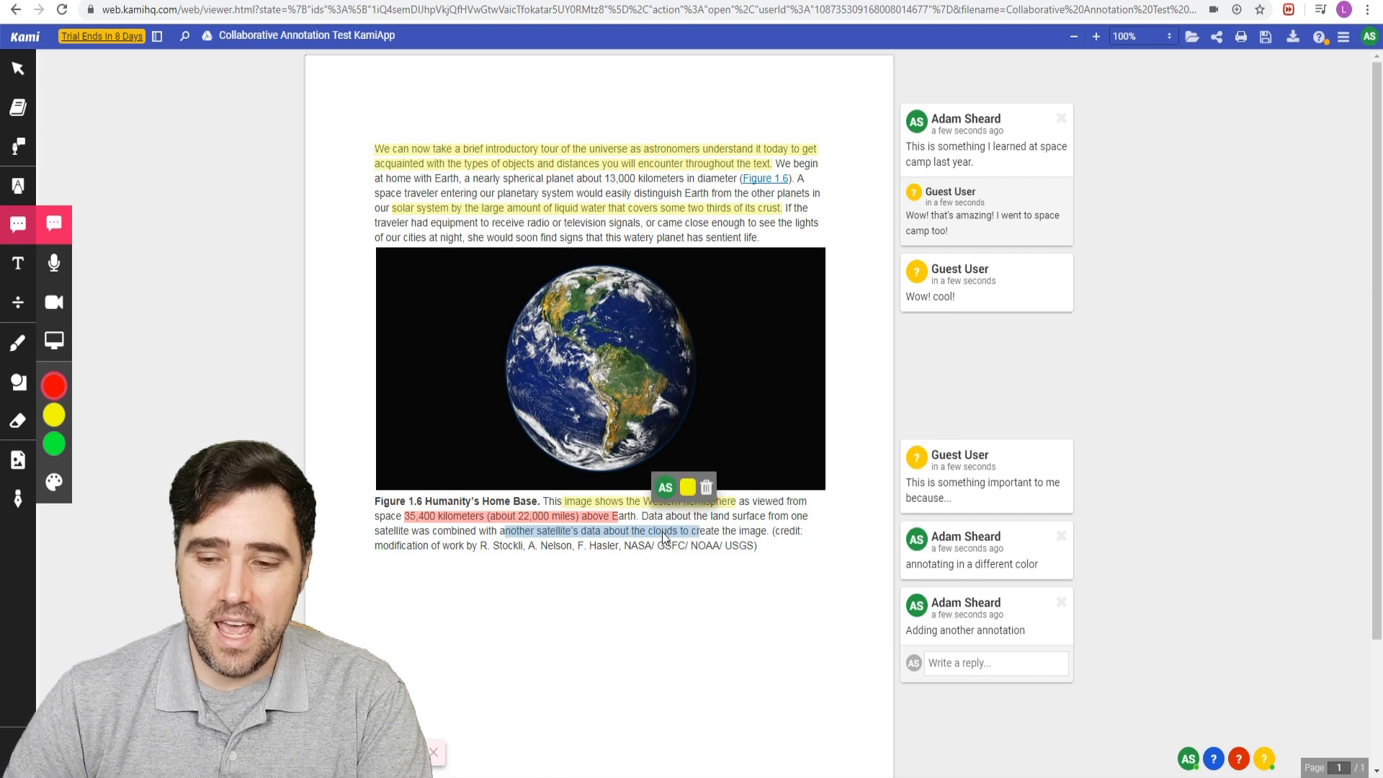
{"action": "left_click", "coordinate": [519, 514]}
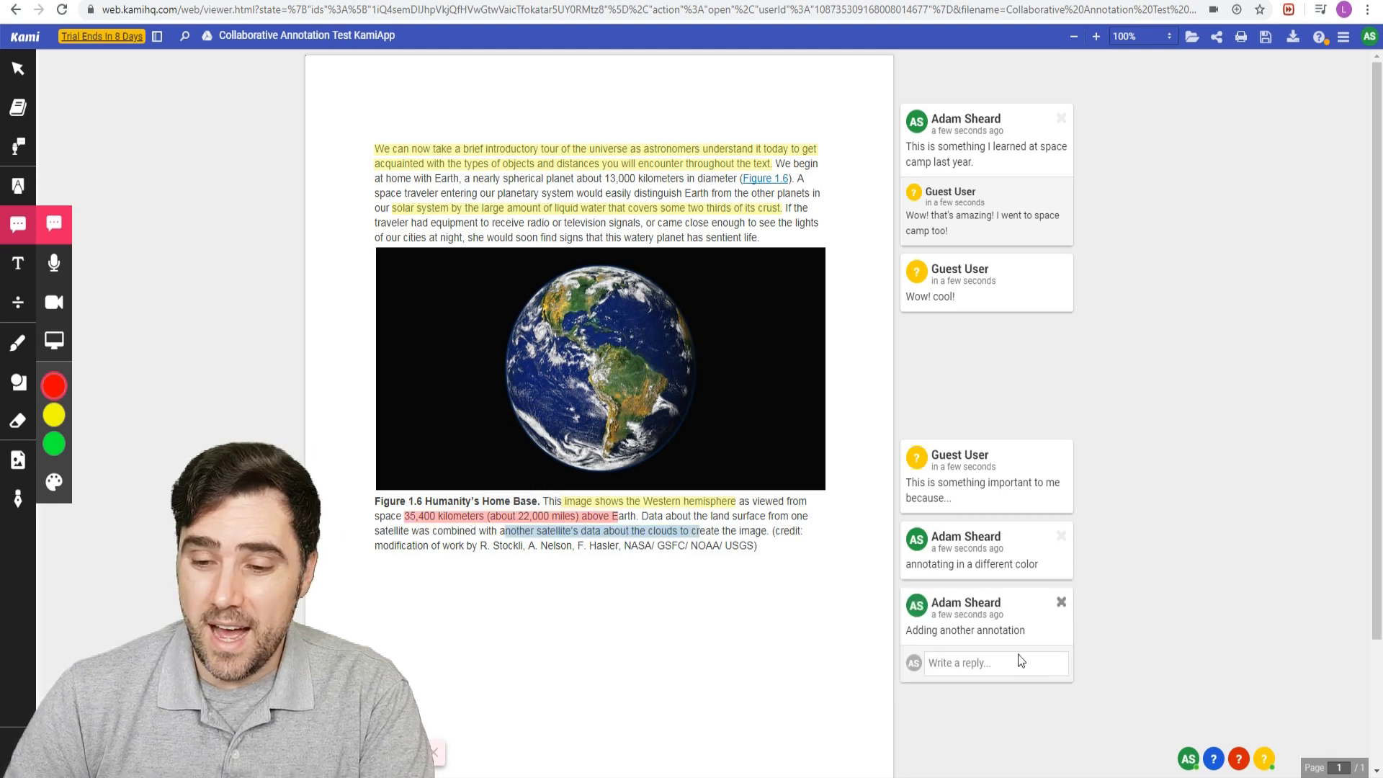
- Filter the document's annotations by collaborator, hiding and restoring the guest's and the owner's annotations in turn
{"action": "left_click", "coordinate": [1264, 758]}
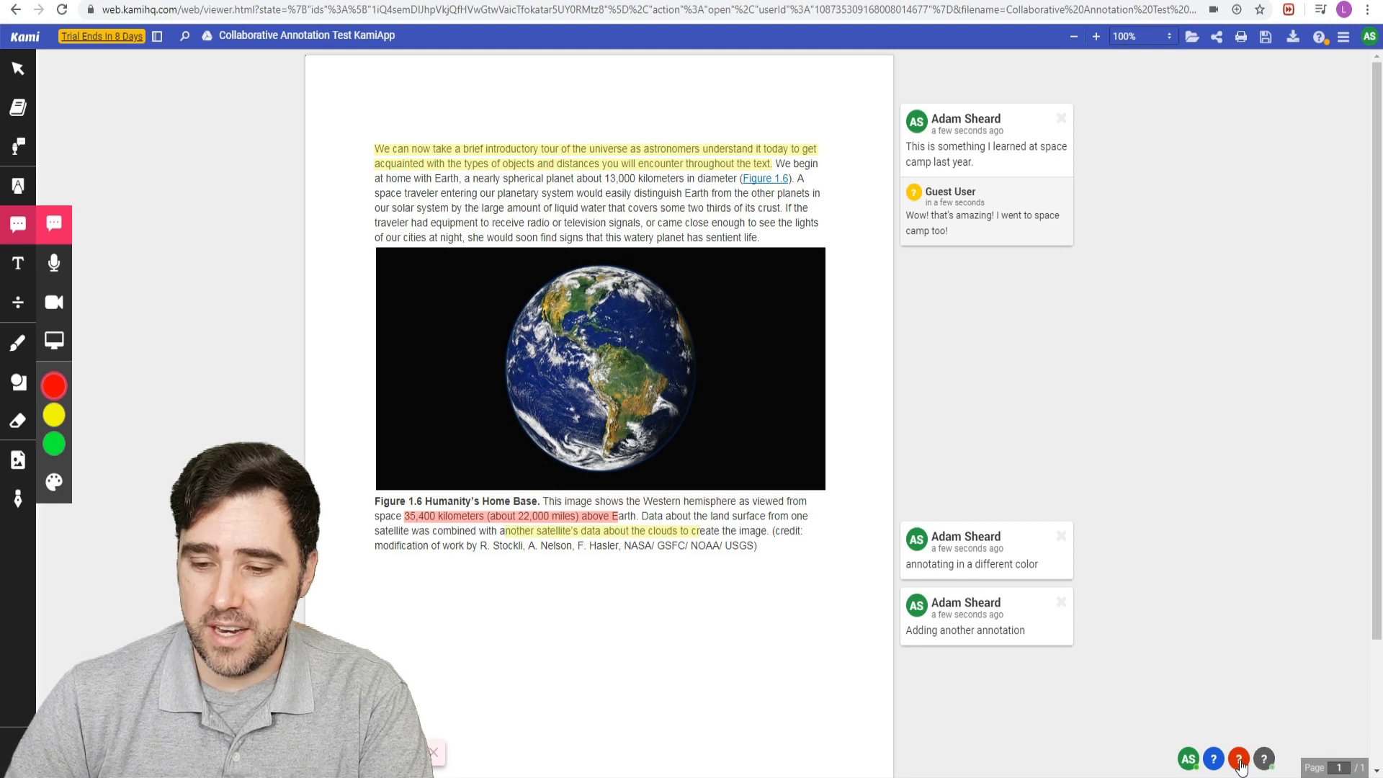
{"action": "left_click", "coordinate": [1187, 759]}
{"action": "left_click", "coordinate": [1187, 760]}
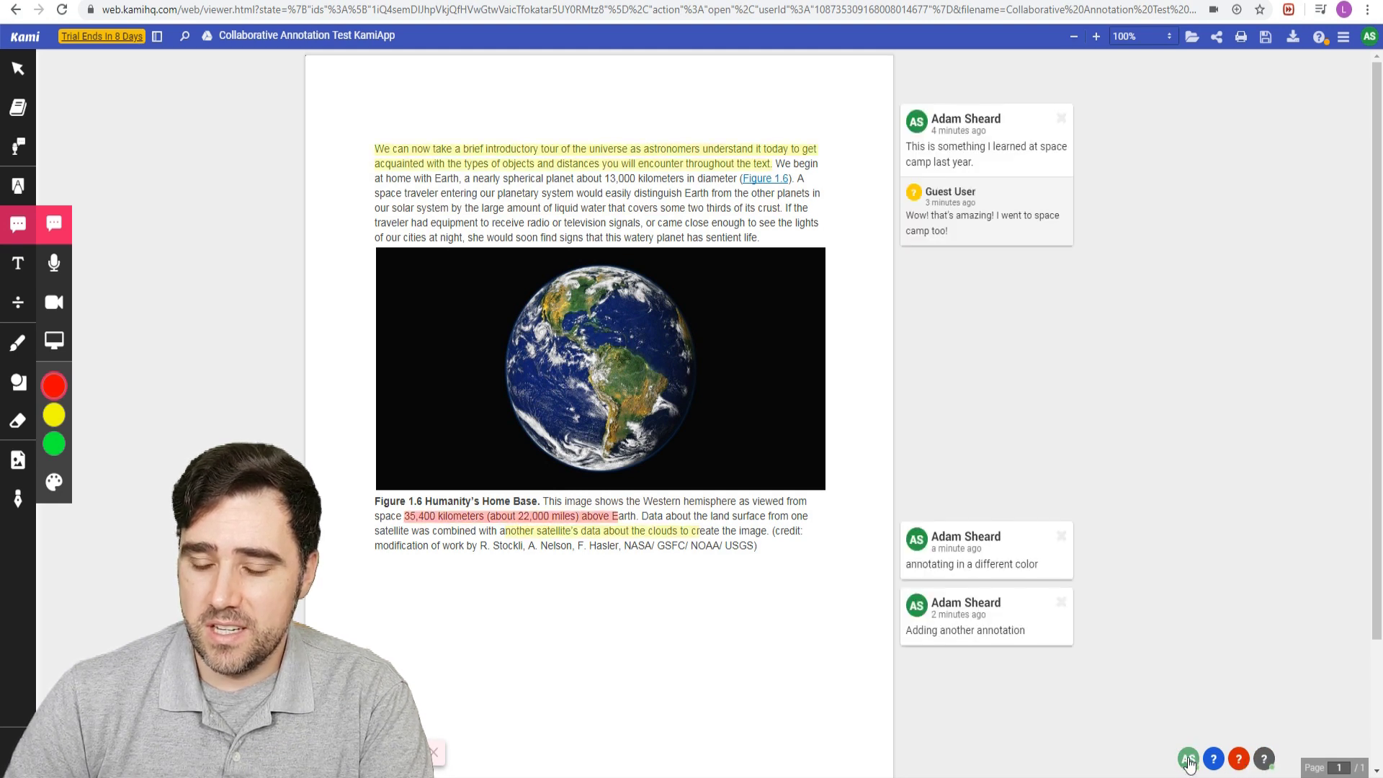
{"action": "left_click", "coordinate": [1263, 758]}
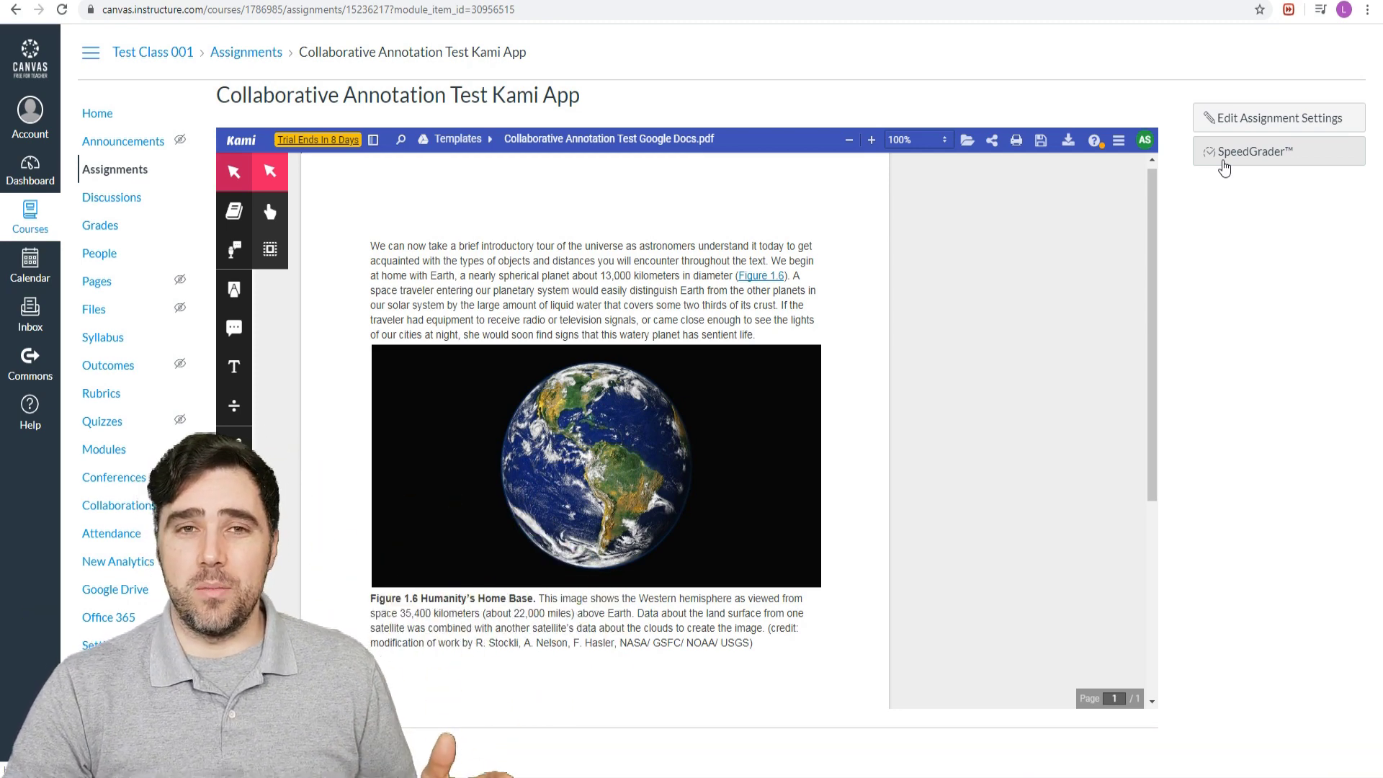
- In Canvas, open SpeedGrader for the Collaborative Annotation Test Kami App assignment and write the assignment comment "Good job!"
{"action": "left_click", "coordinate": [1223, 166]}
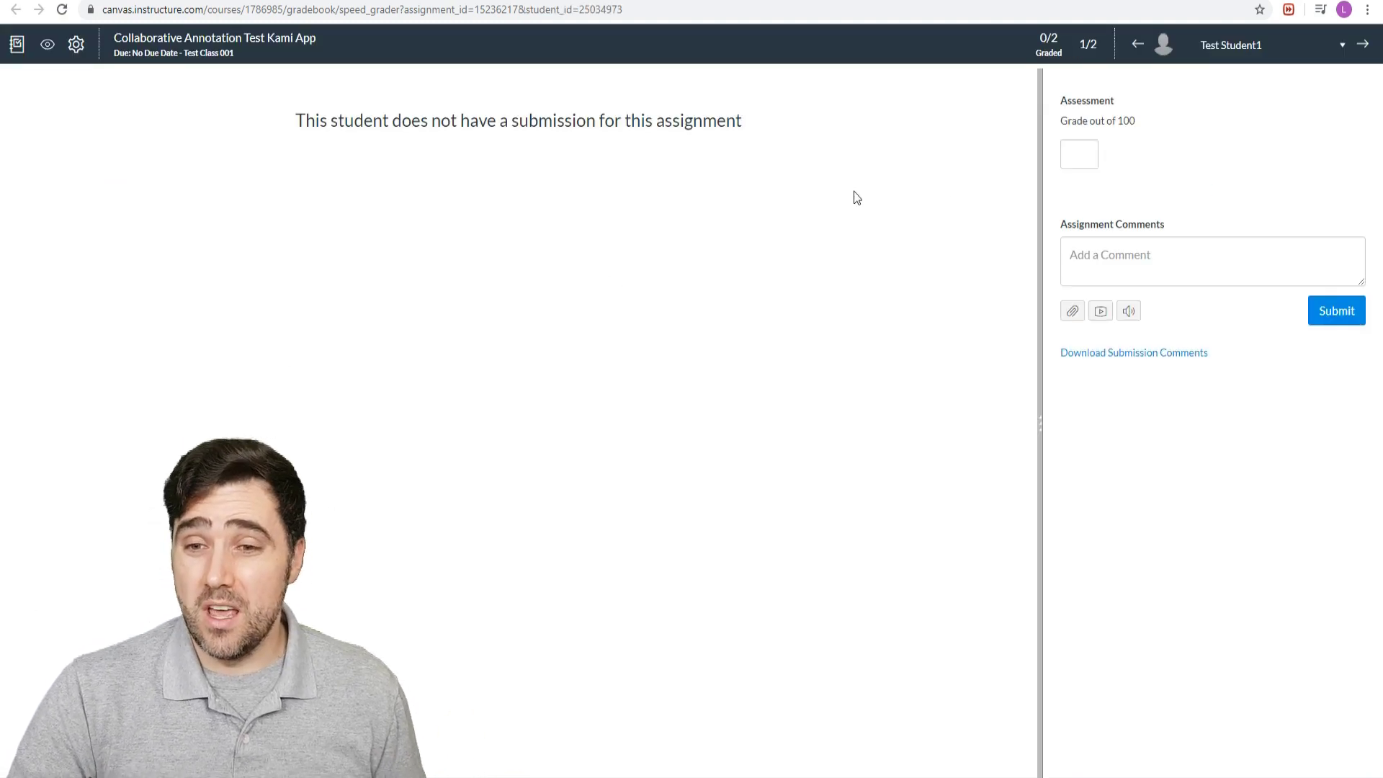
{"action": "left_click", "coordinate": [1083, 156]}
{"action": "left_click", "coordinate": [1118, 257]}
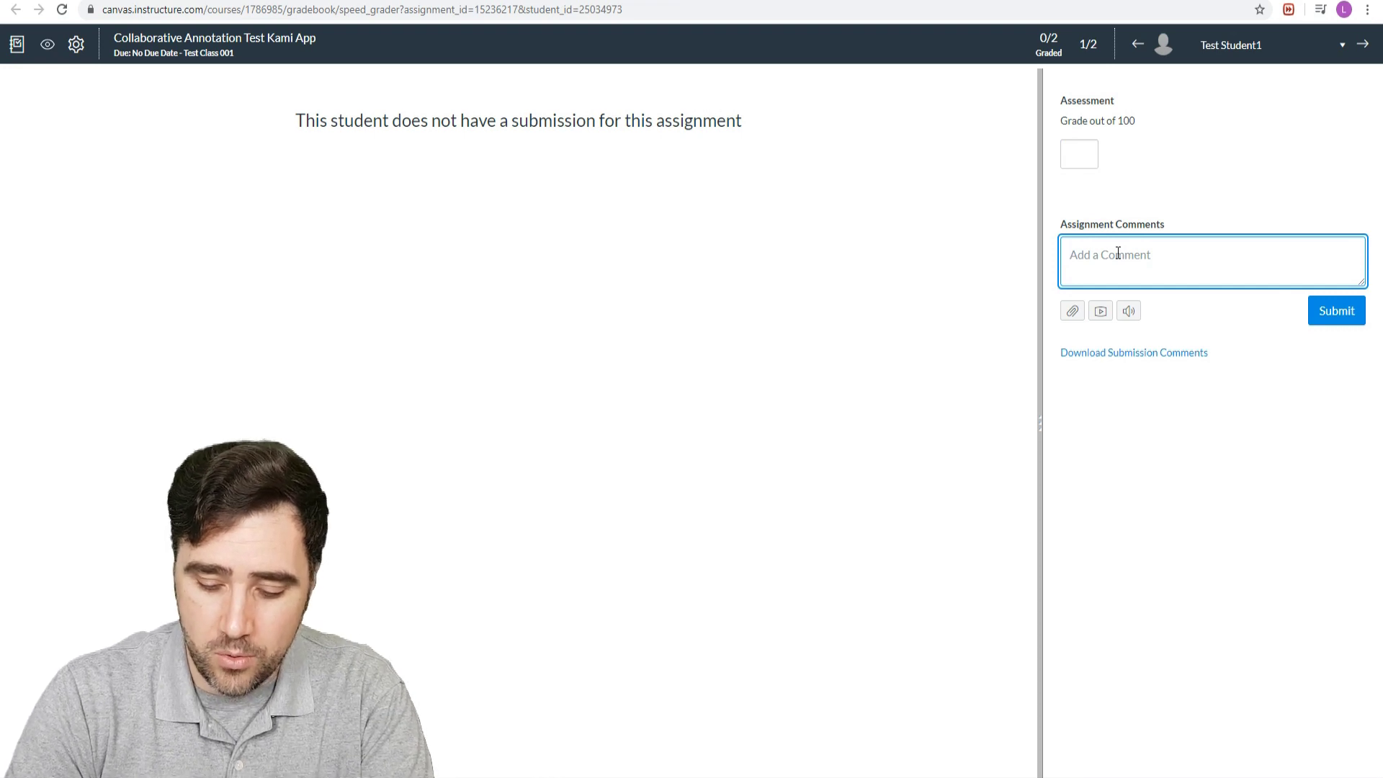
{"action": "type", "text": "Good job"}
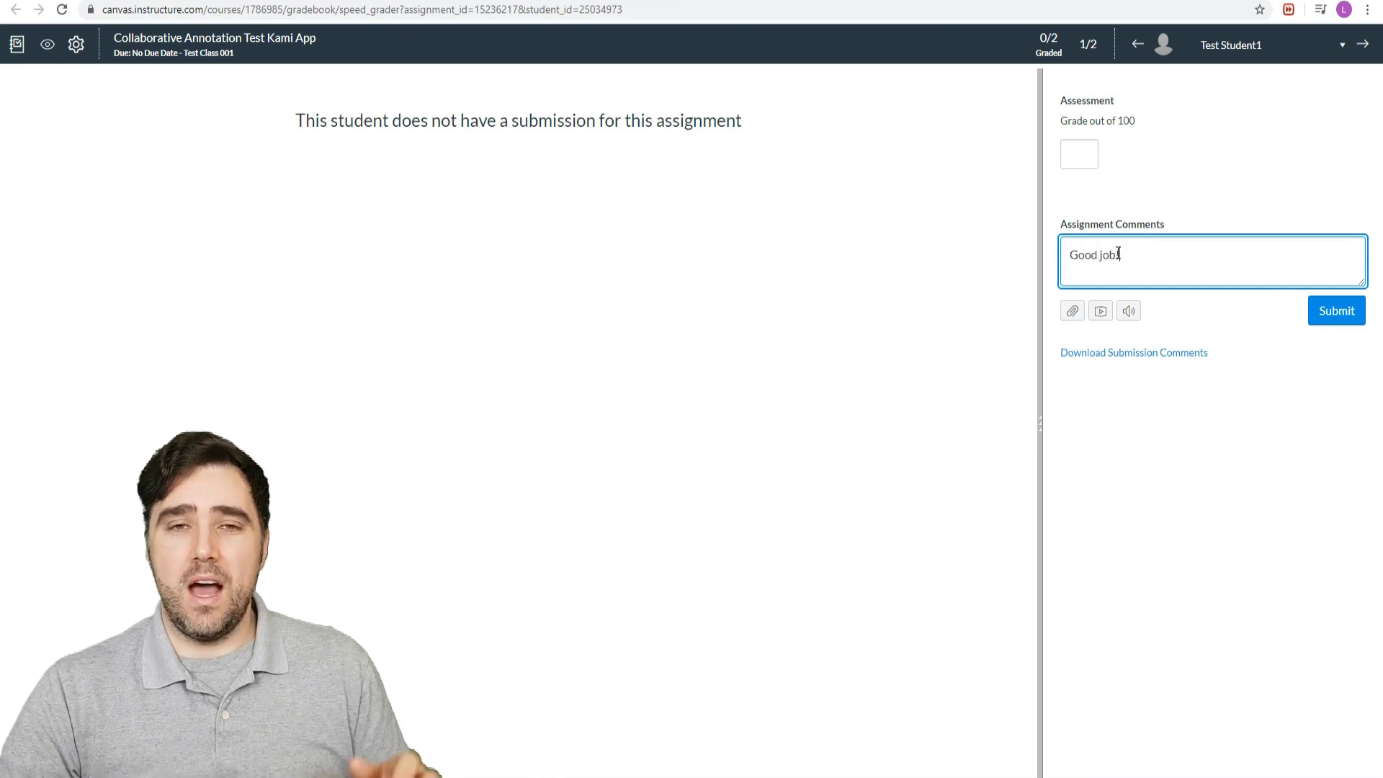
{"action": "type", "text": "!"}
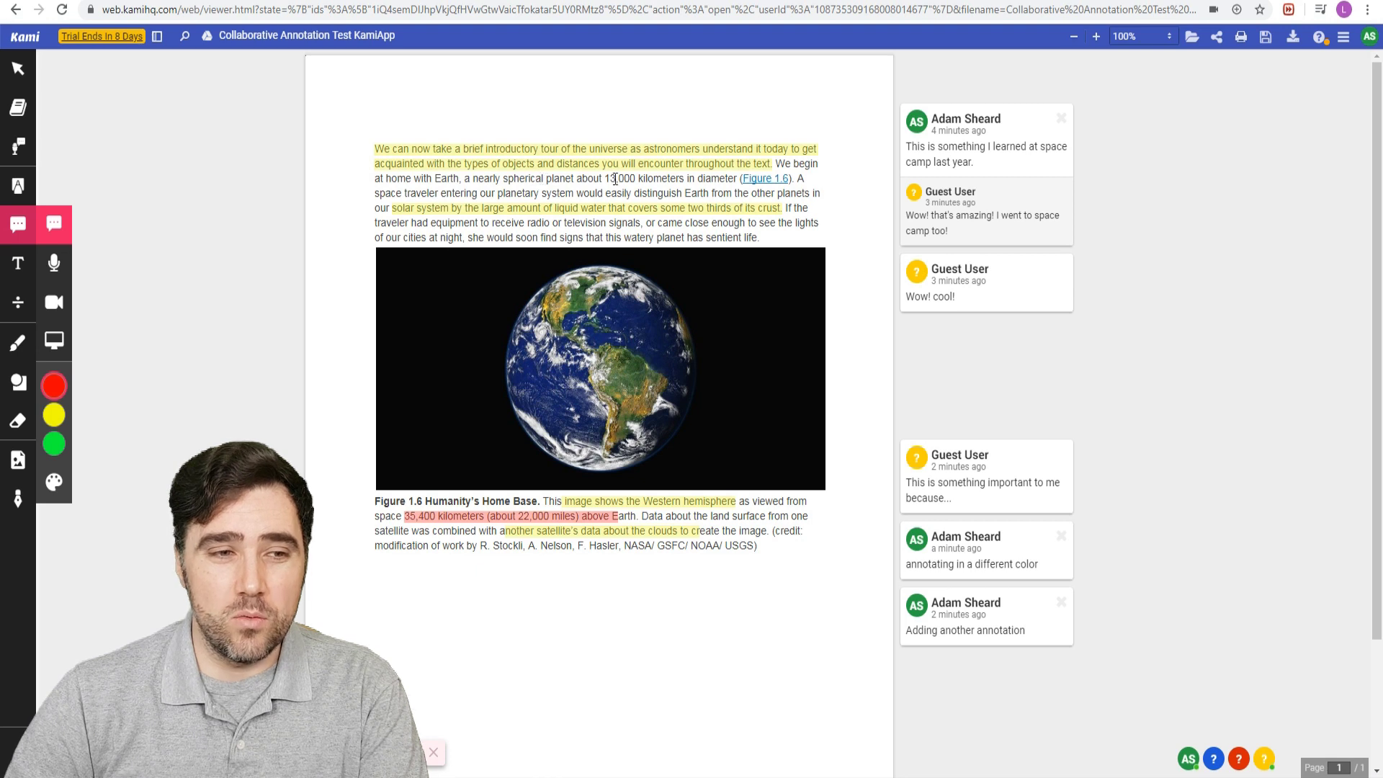
- In the Kami document, highlight "me with Earth, a nearly spherical planet about" in yellow with the Text Highlighter
{"action": "left_click", "coordinate": [18, 263]}
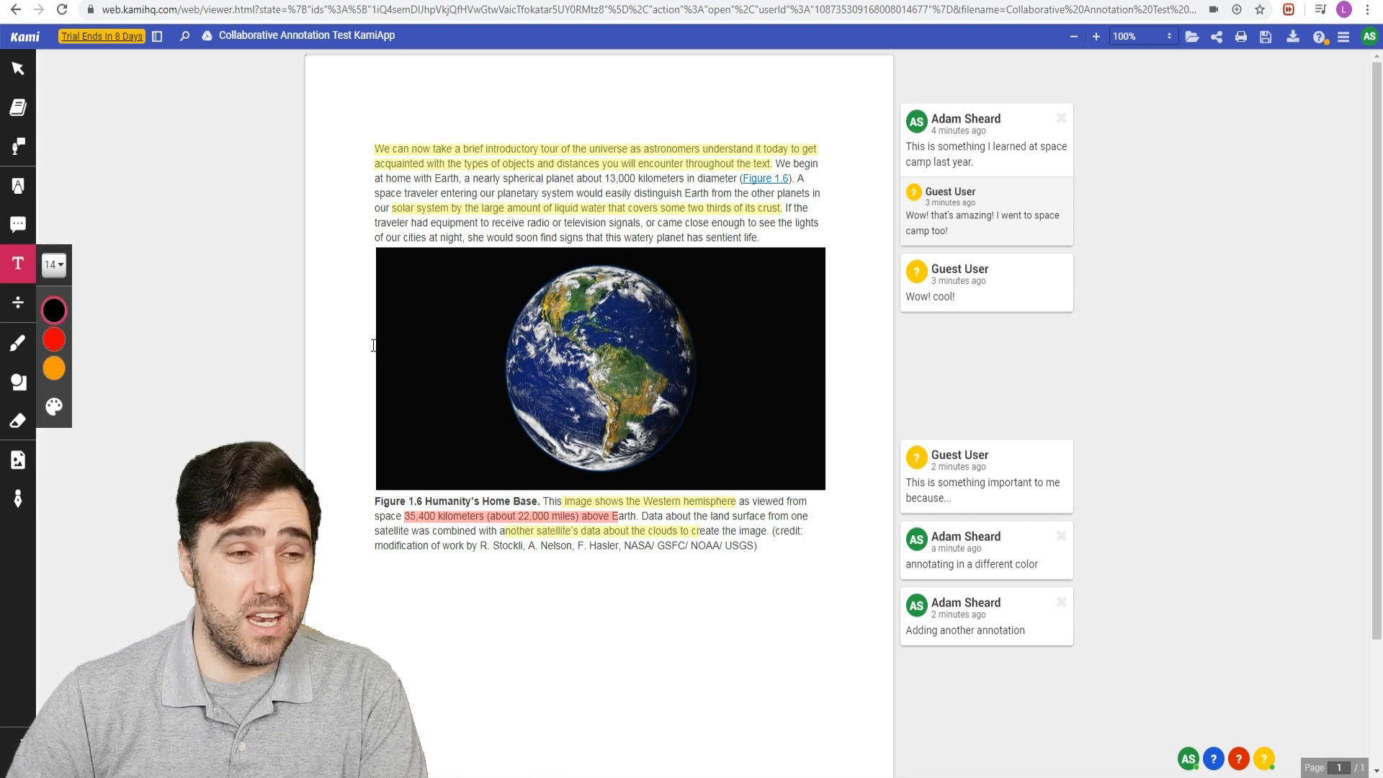
{"action": "left_click", "coordinate": [18, 224]}
{"action": "left_click", "coordinate": [18, 185]}
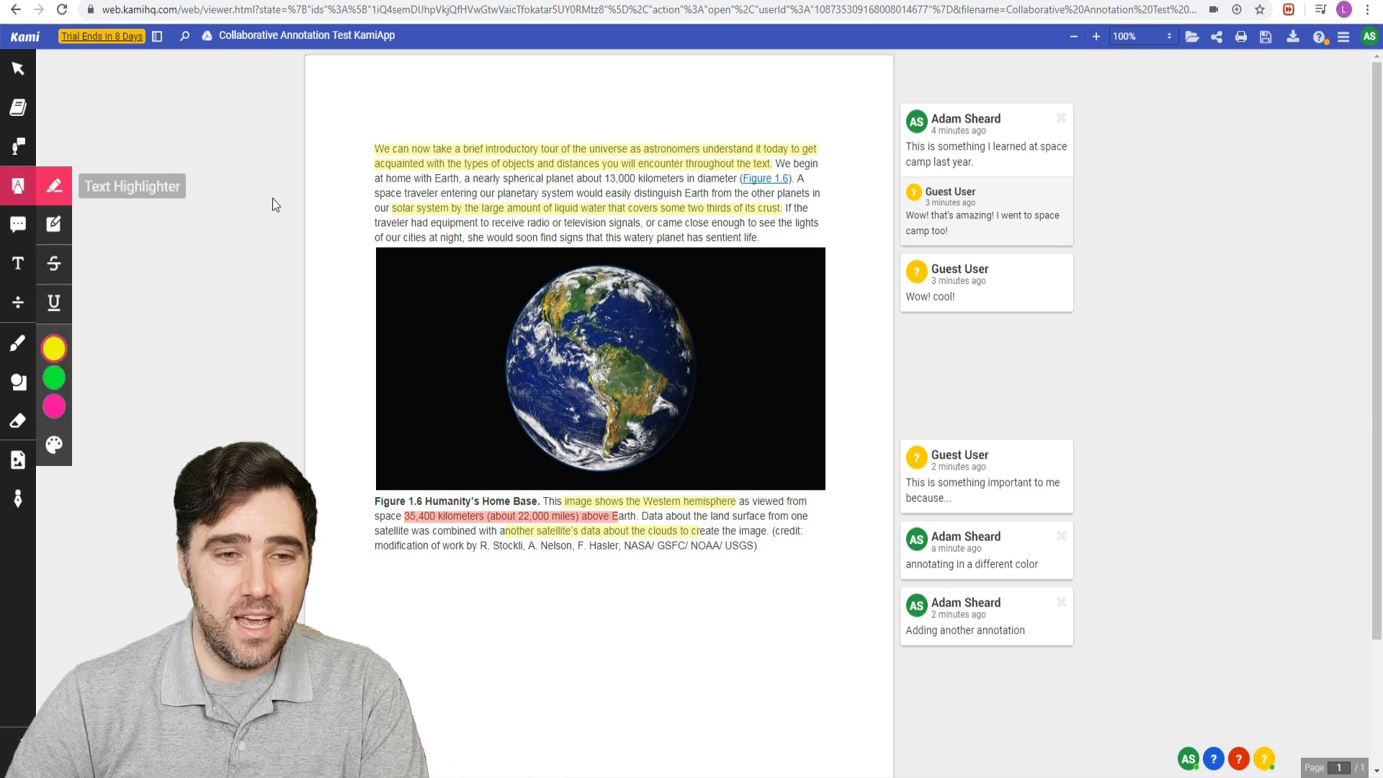
{"action": "left_click_drag", "start_coordinate": [397, 179], "coordinate": [582, 179]}
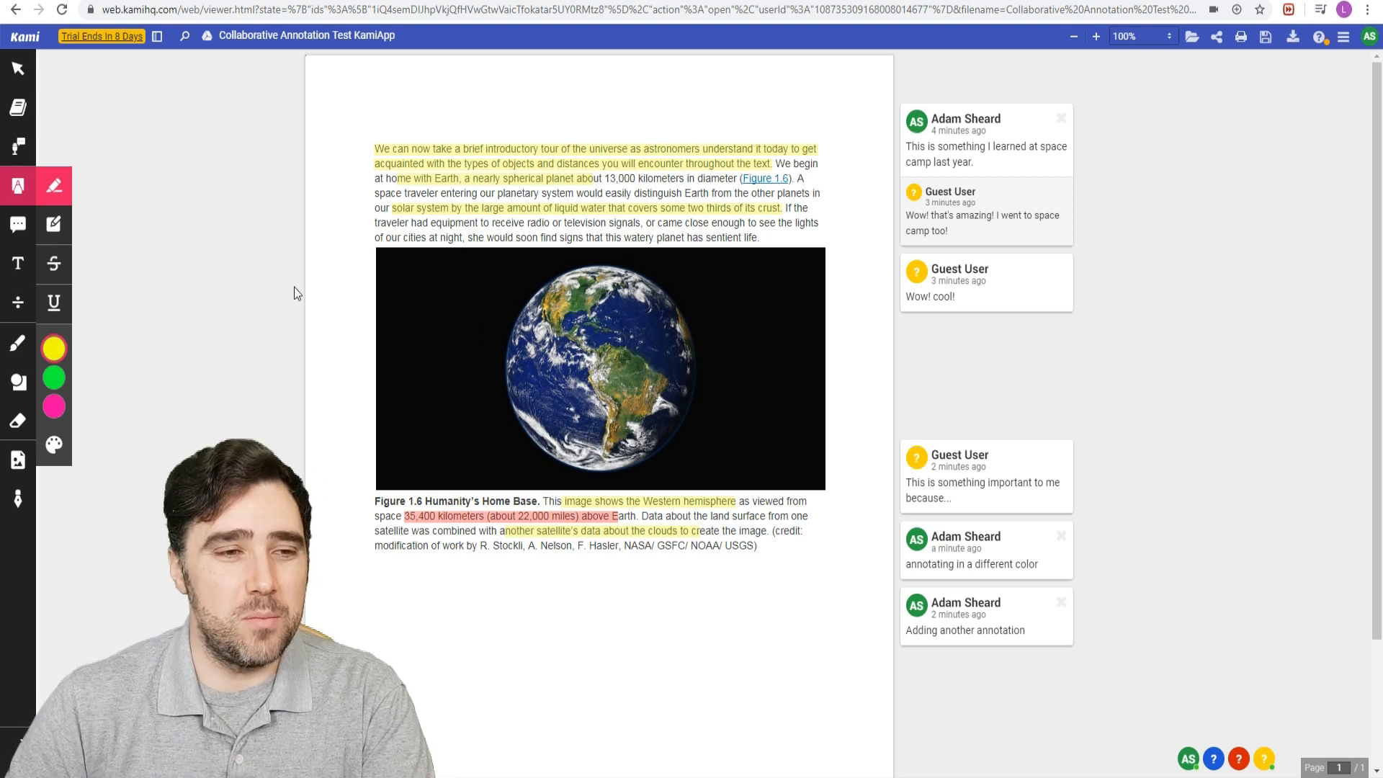
- Copy the YouTube video's address and append it to the owner's comment "This is something I learned at space camp last year."
{"action": "left_click", "coordinate": [18, 224]}
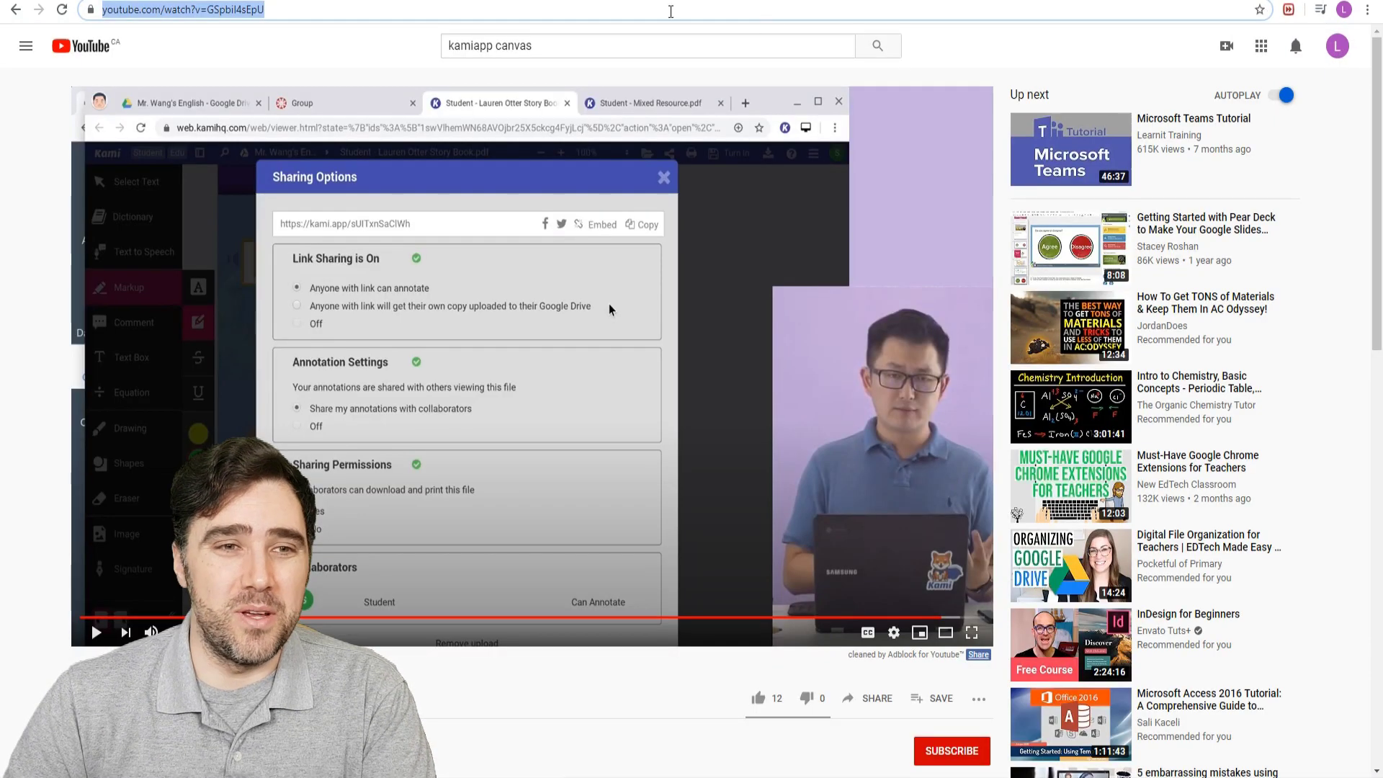
{"action": "key", "text": "End"}
{"action": "left_click_drag", "start_coordinate": [341, 5], "coordinate": [43, 15]}
{"action": "key", "text": "ctrl+c"}
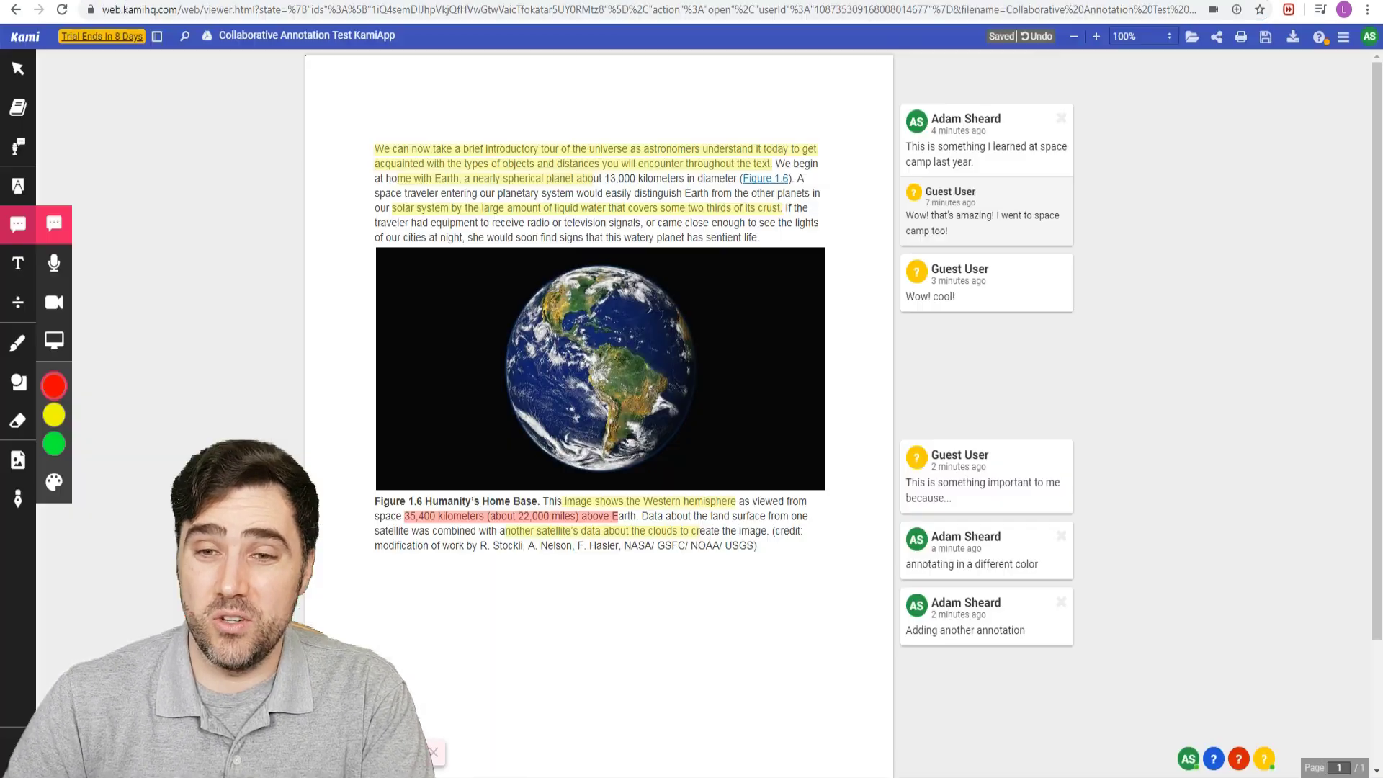
{"action": "left_click", "coordinate": [1025, 159]}
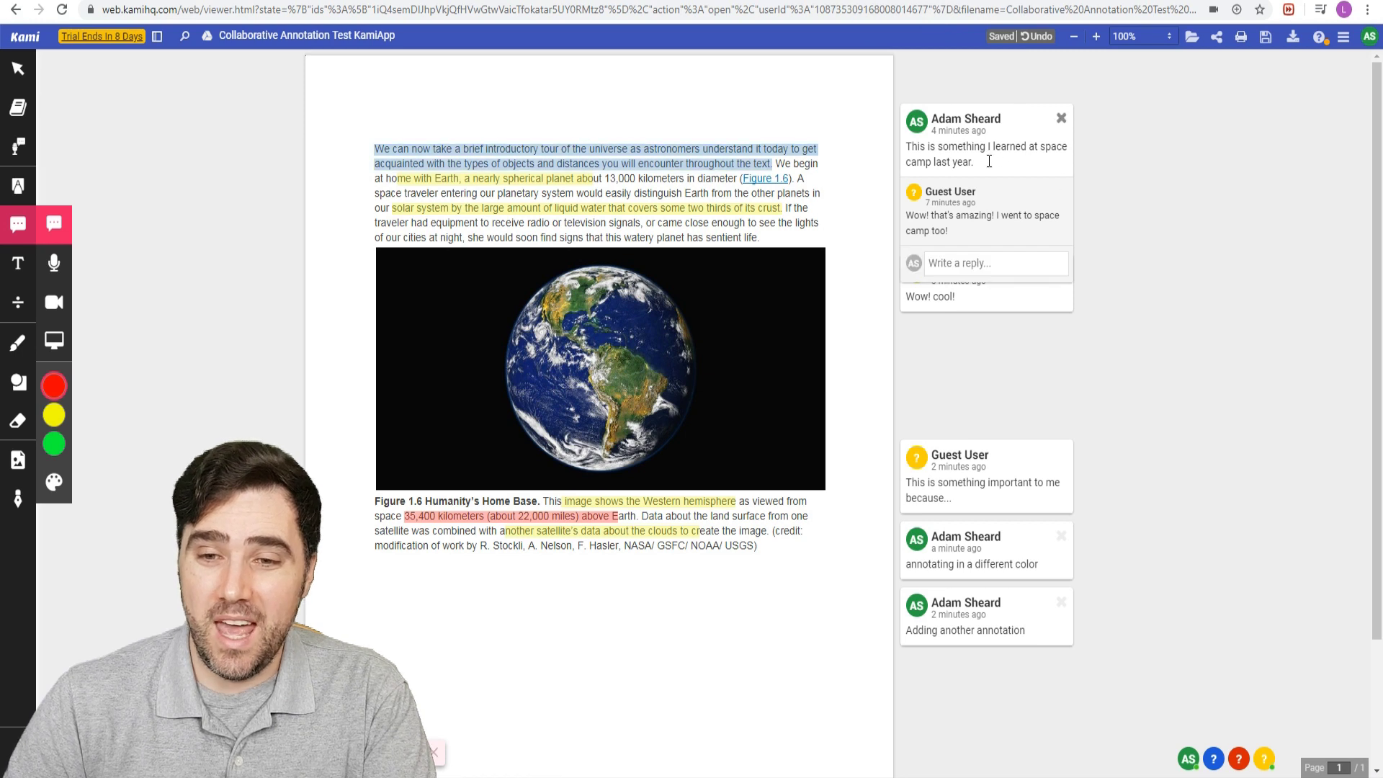
{"action": "left_click", "coordinate": [985, 161]}
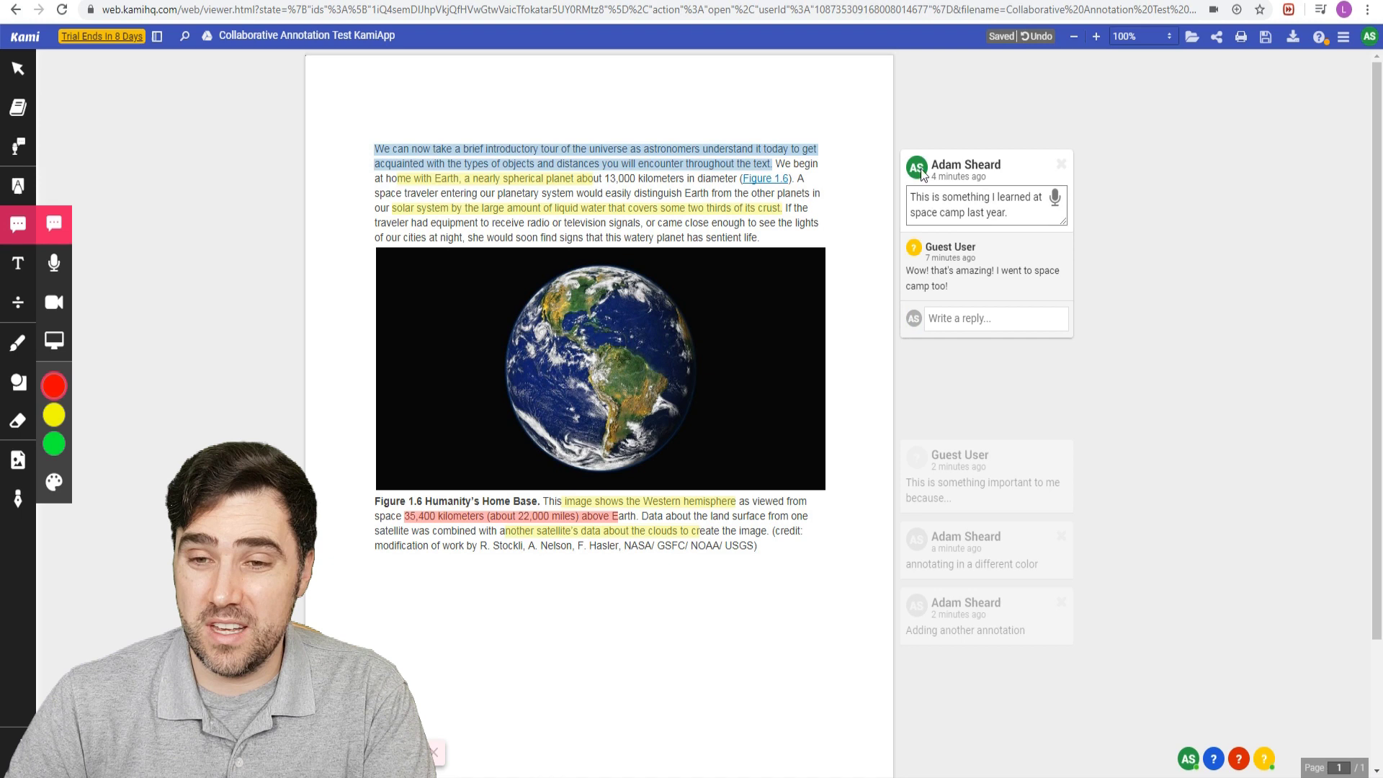
{"action": "key", "text": "ctrl+v"}
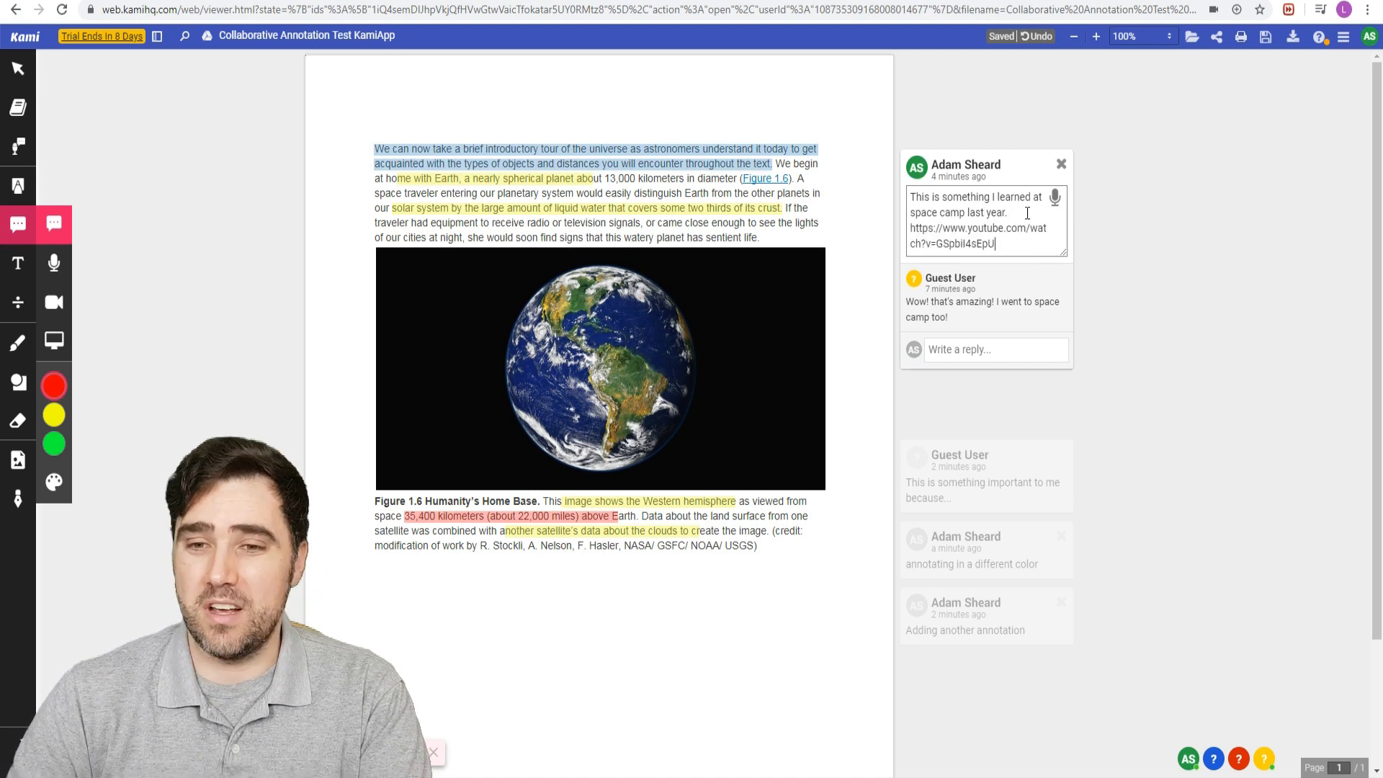
{"action": "left_click", "coordinate": [1141, 270]}
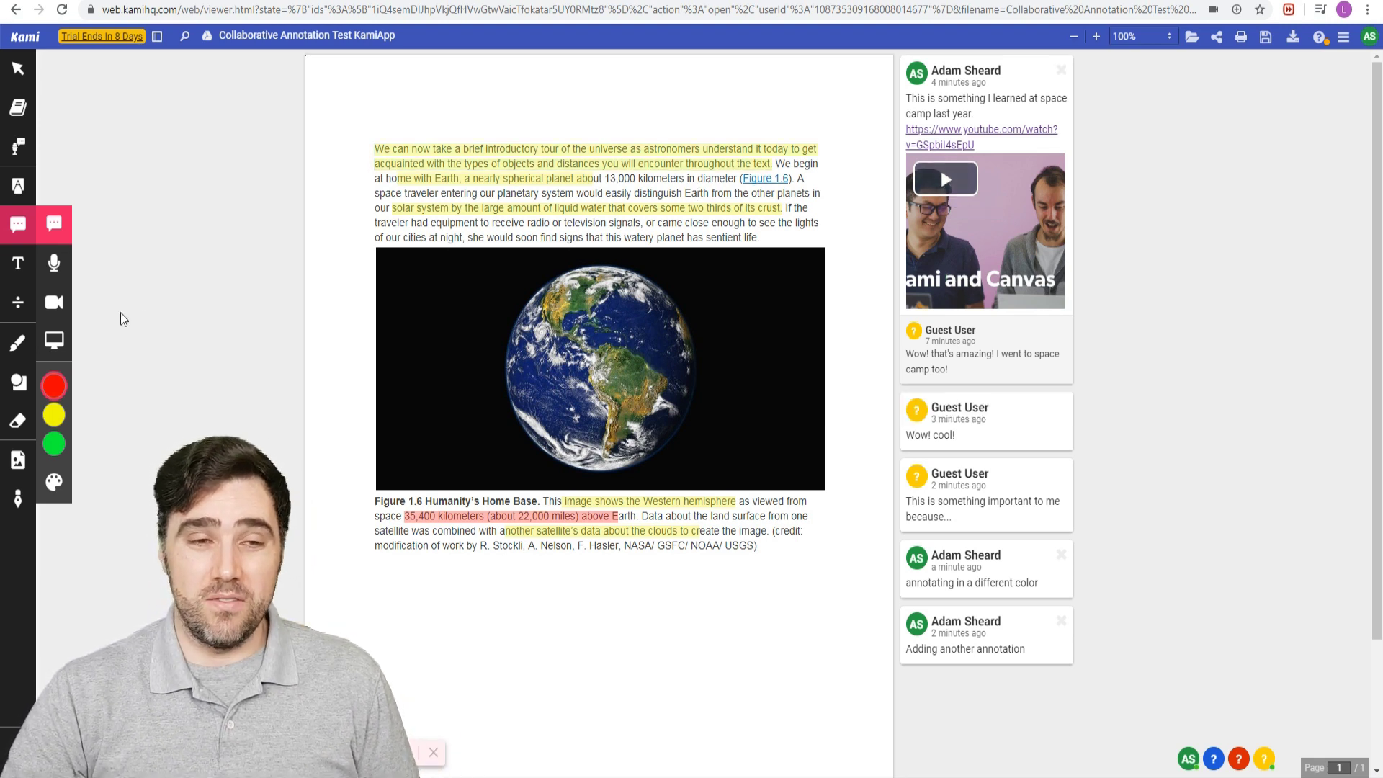
- Try a voice comment of about 5 seconds on the word "diameter" in the paragraph, and delete it after playback
{"action": "left_click", "coordinate": [54, 263]}
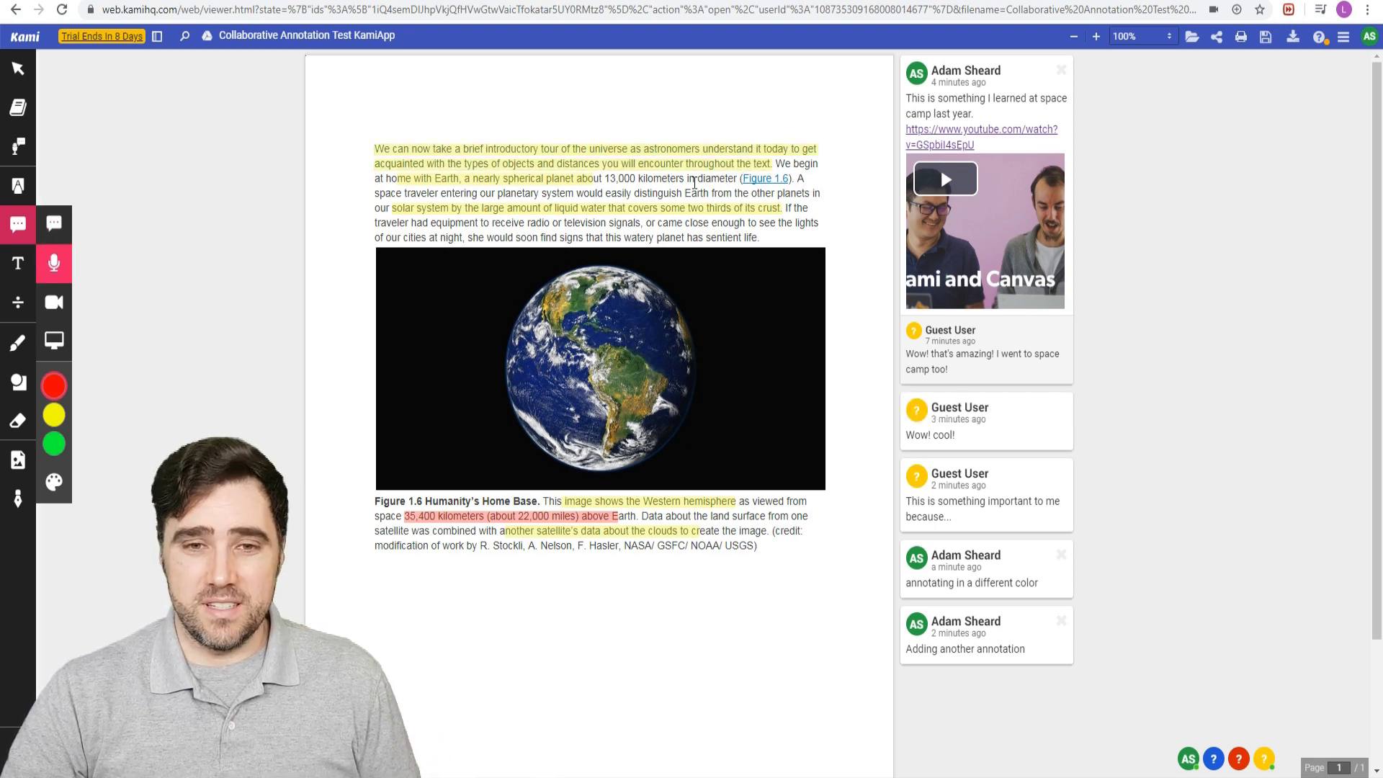
{"action": "left_click_drag", "start_coordinate": [696, 180], "coordinate": [738, 182]}
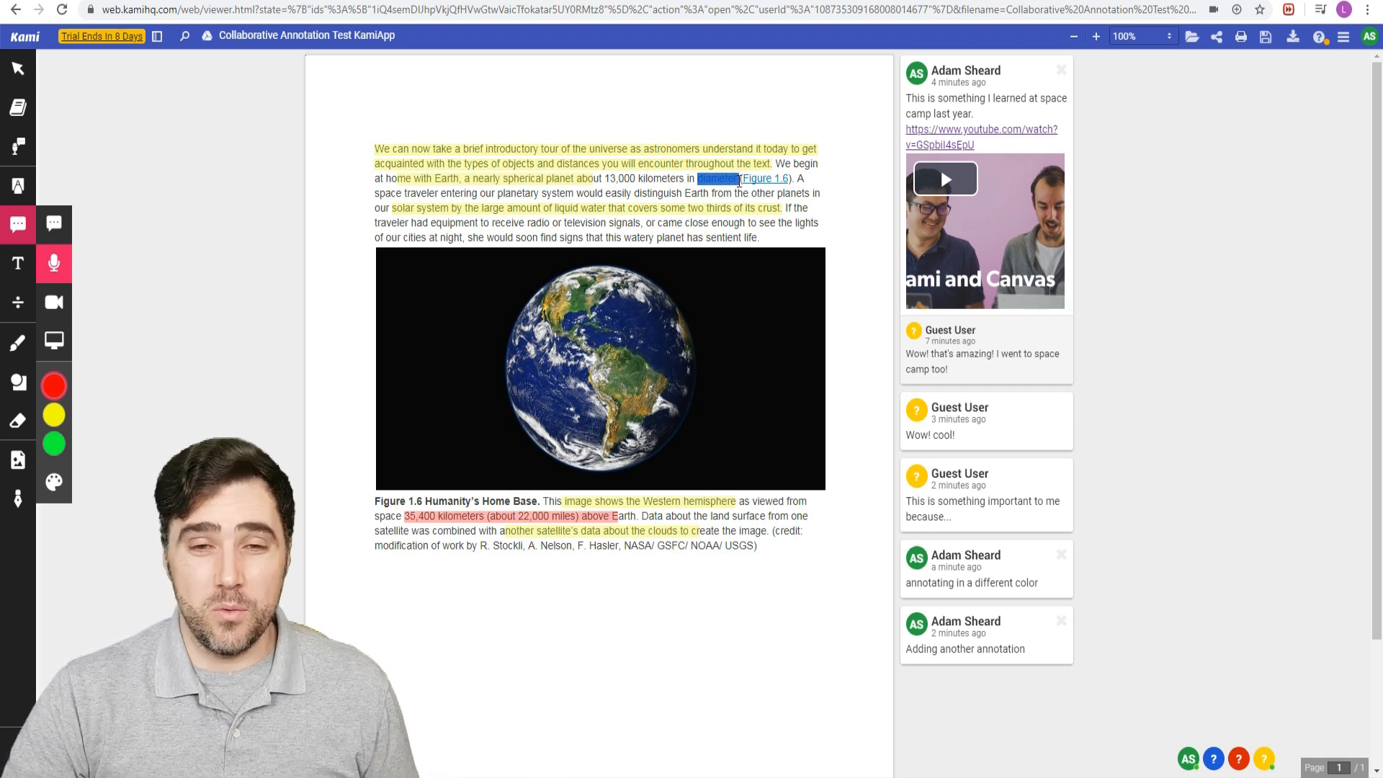
{"action": "left_click_drag", "start_coordinate": [739, 180], "coordinate": [739, 181]}
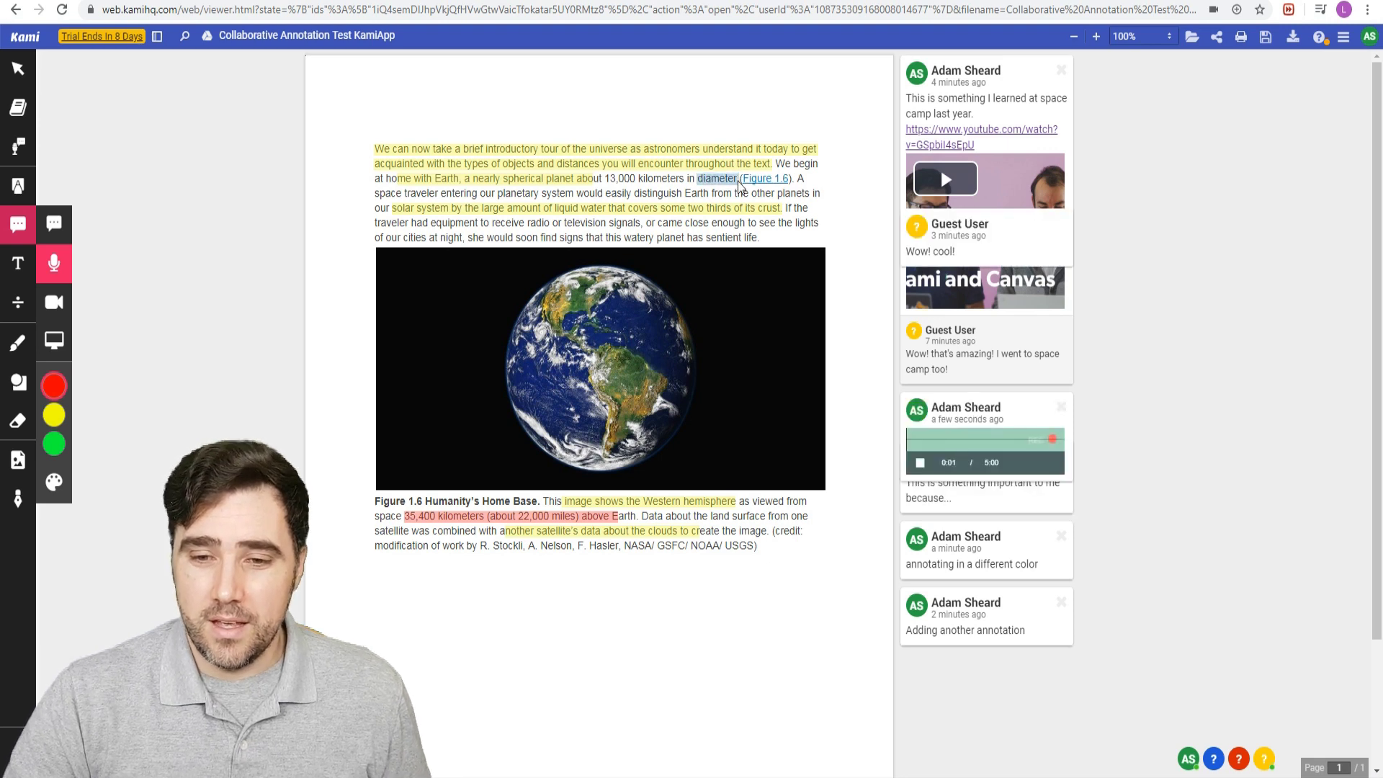
{"action": "mouse_move", "coordinate": [737, 182]}
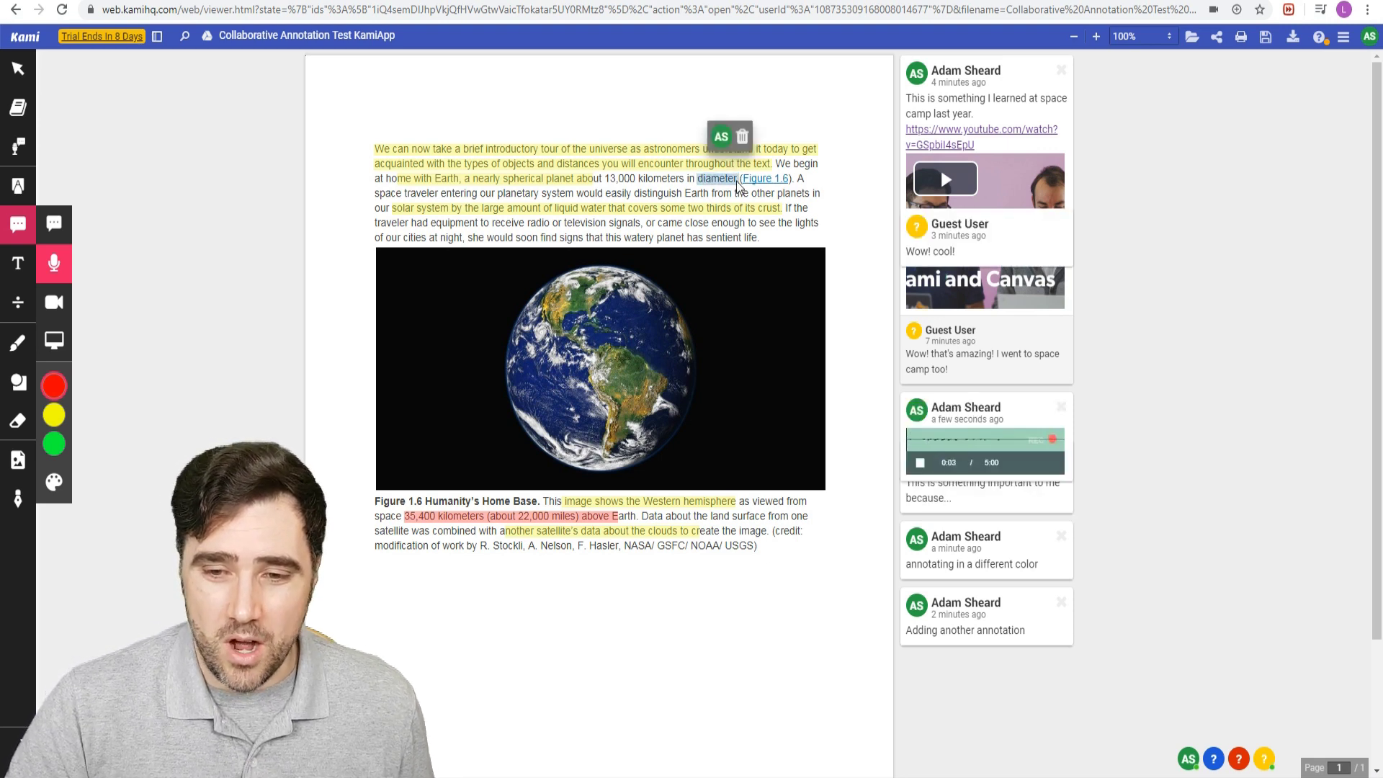
{"action": "left_click", "coordinate": [921, 465]}
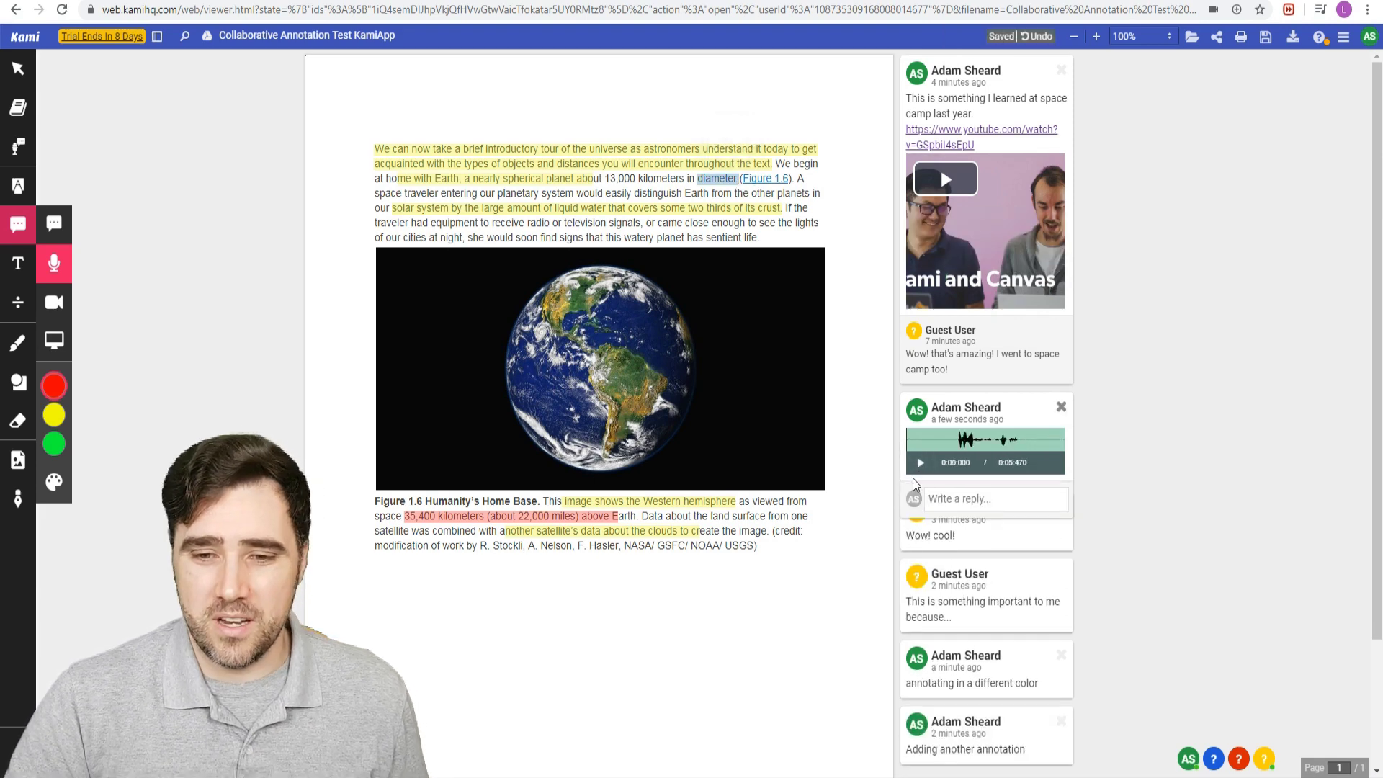
{"action": "left_click", "coordinate": [920, 462]}
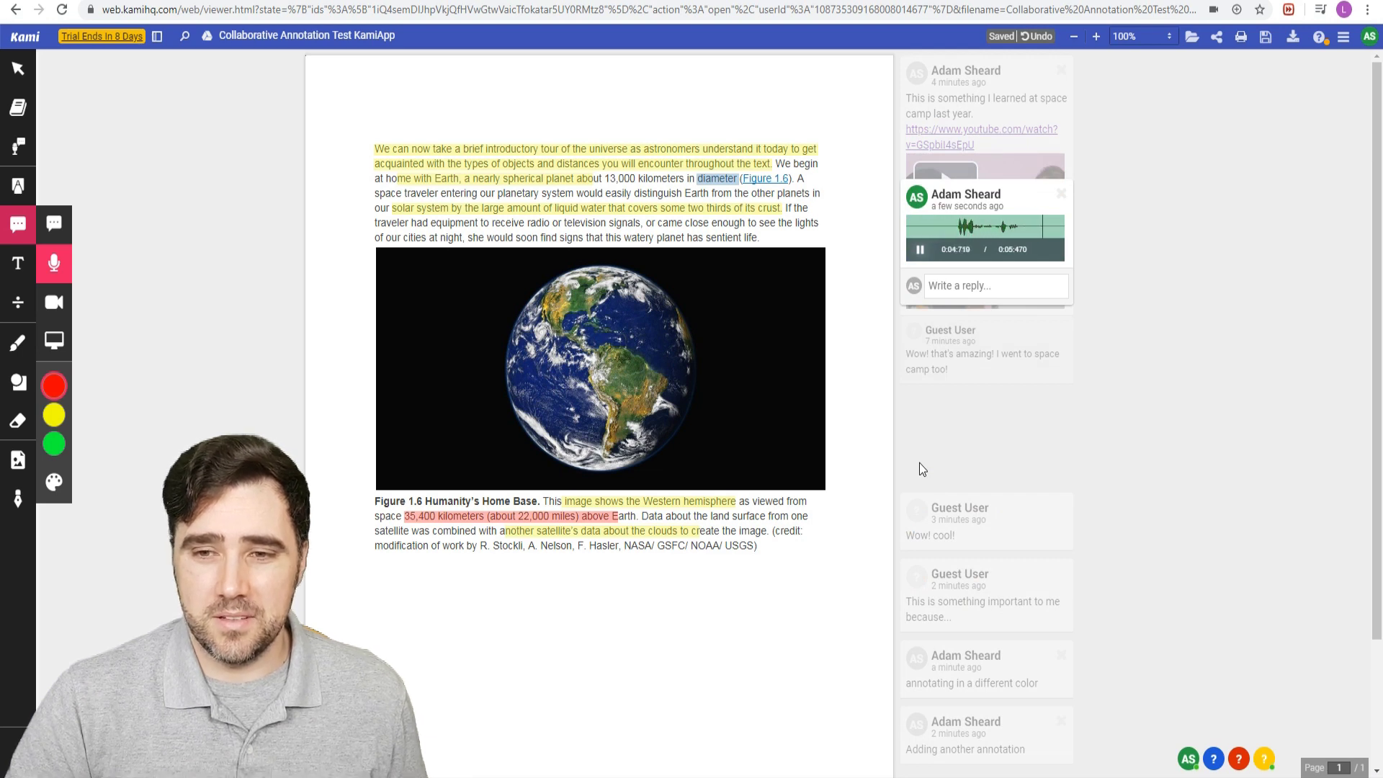
{"action": "left_click", "coordinate": [1061, 196]}
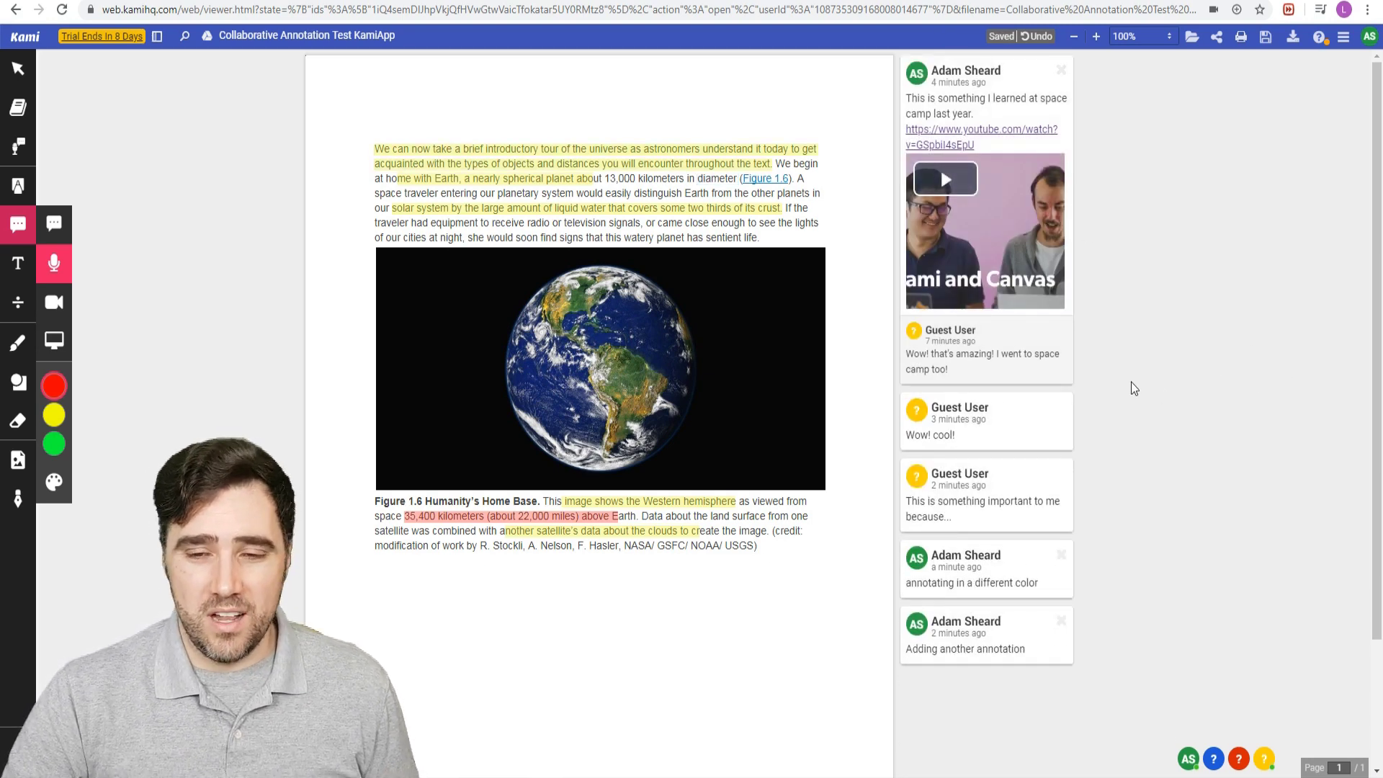
{"action": "left_click", "coordinate": [1043, 346]}
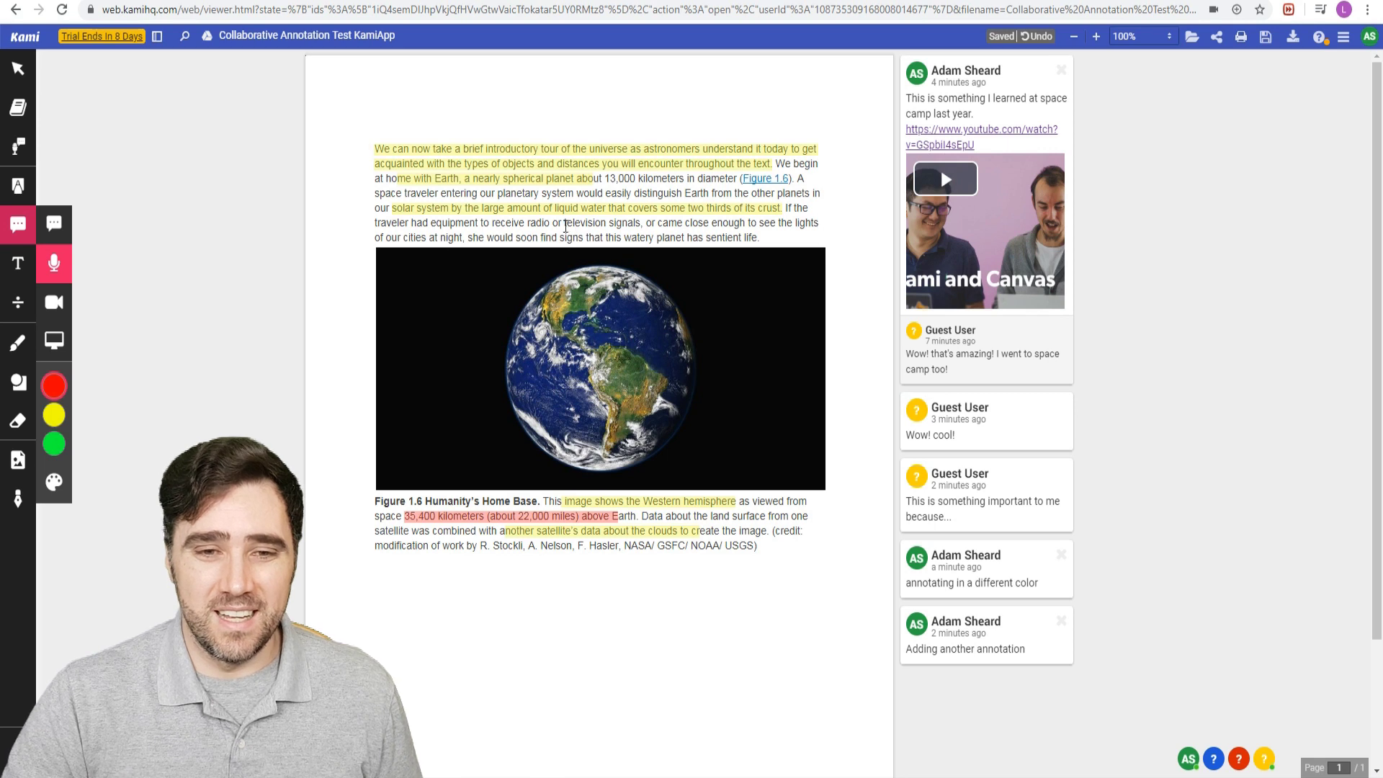
- Record a voice comment of about 3.5 seconds on the word "television" and play it back
{"action": "left_click_drag", "start_coordinate": [565, 226], "coordinate": [608, 223]}
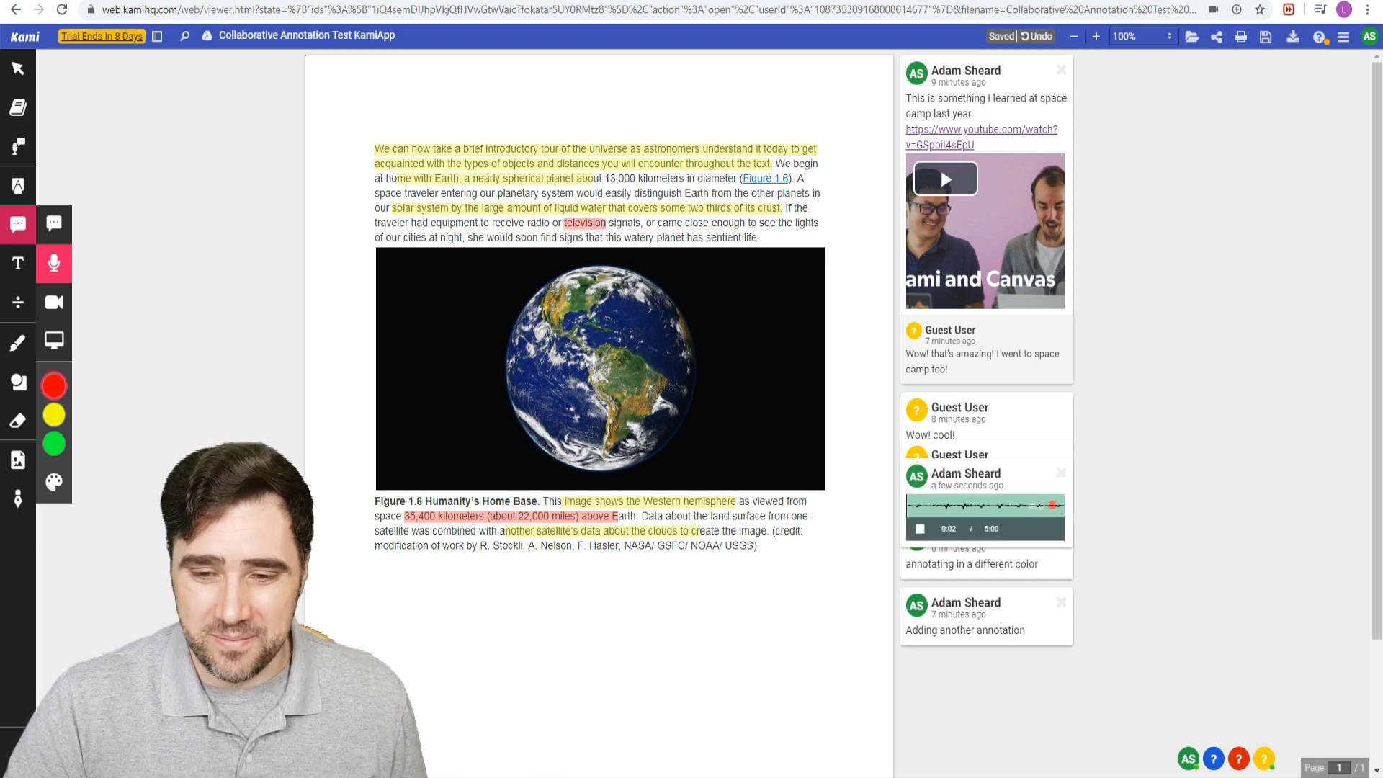
{"action": "left_click", "coordinate": [920, 530]}
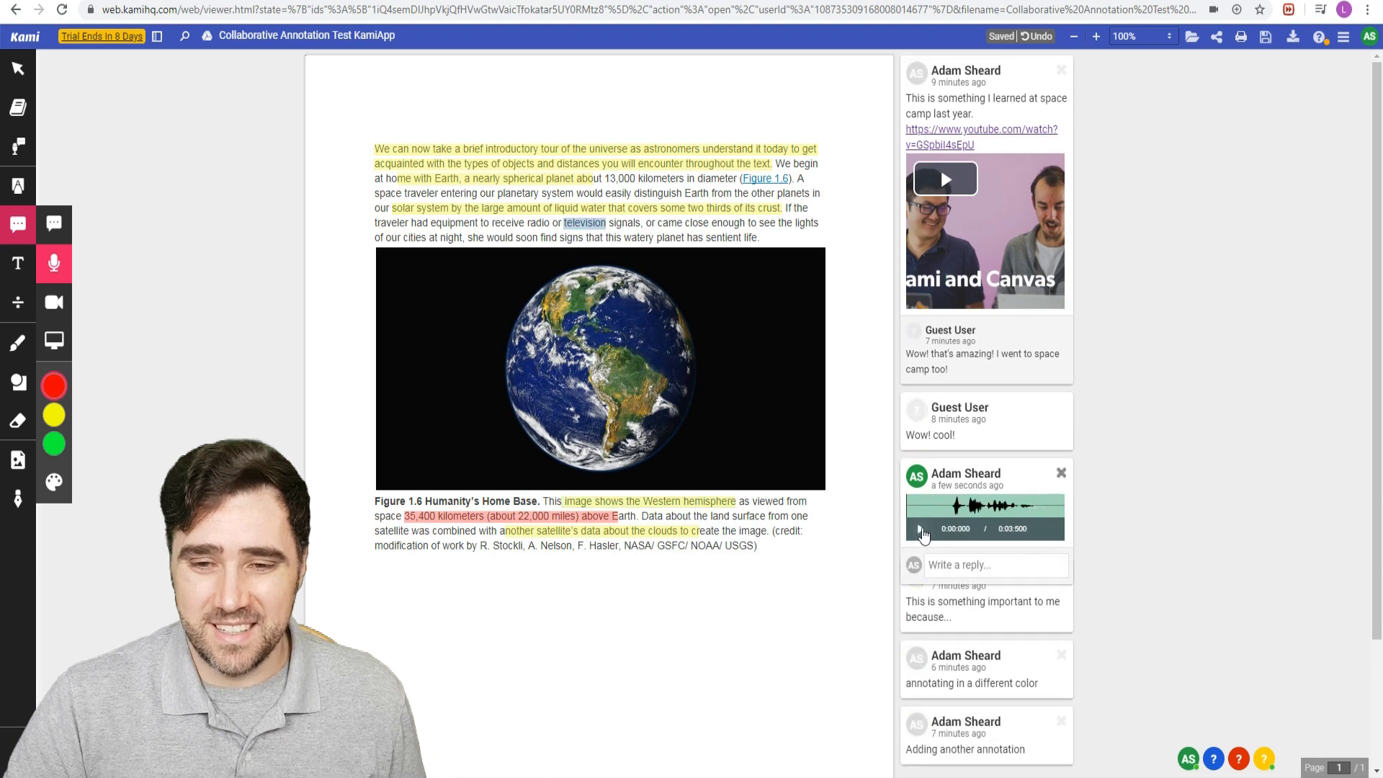
{"action": "left_click", "coordinate": [921, 531]}
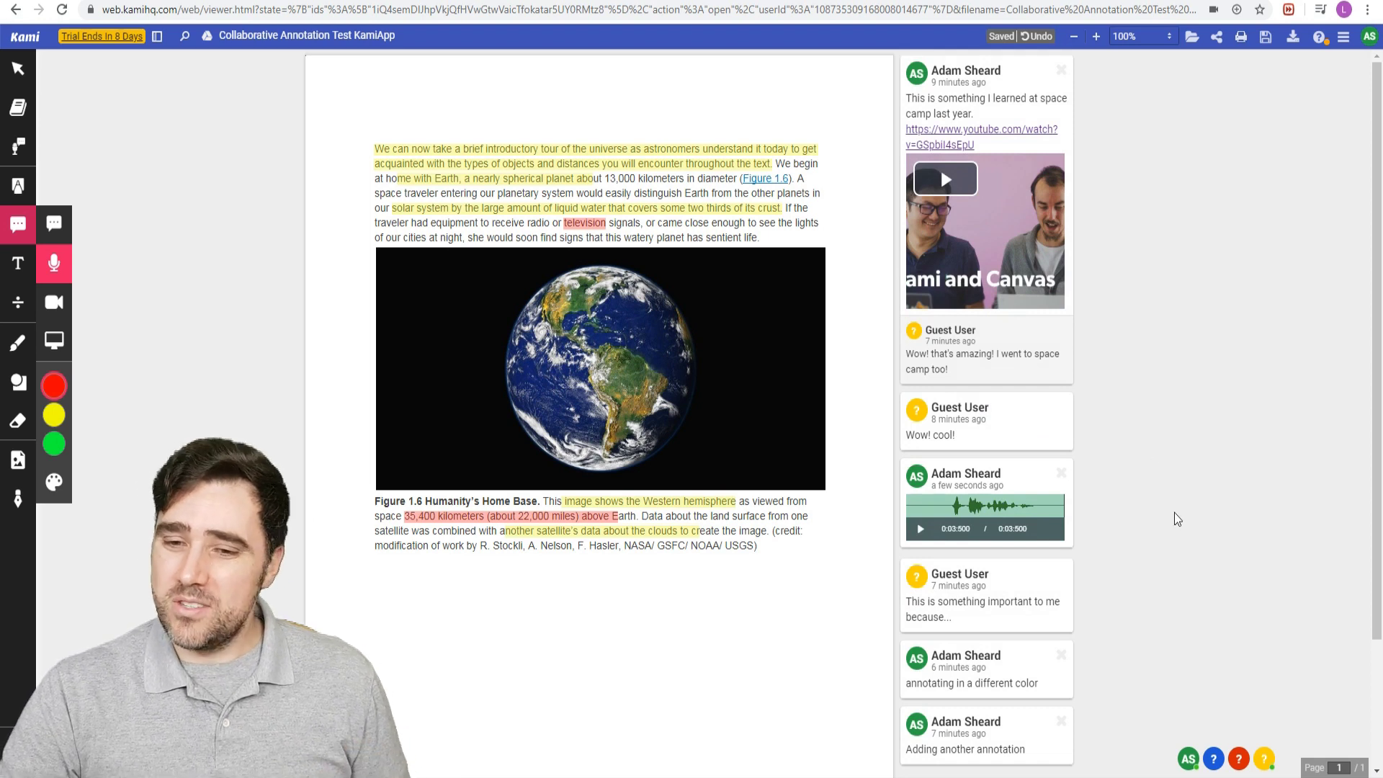
{"action": "left_click", "coordinate": [1021, 411]}
{"action": "left_click", "coordinate": [1063, 493]}
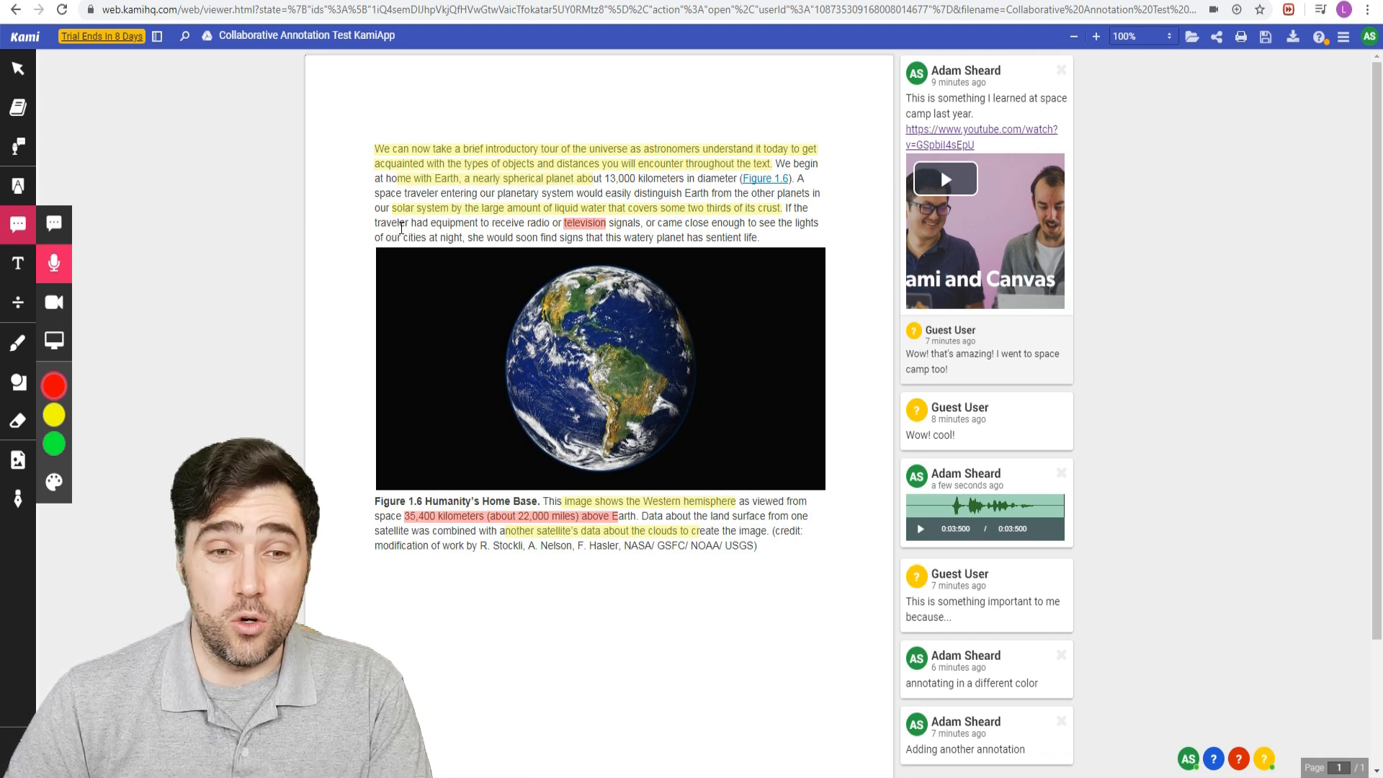
- Record a video comment on "traveler entering our planetary system would easily distinguish" and play it back
{"action": "left_click", "coordinate": [54, 302]}
{"action": "left_click_drag", "start_coordinate": [429, 235], "coordinate": [757, 234]}
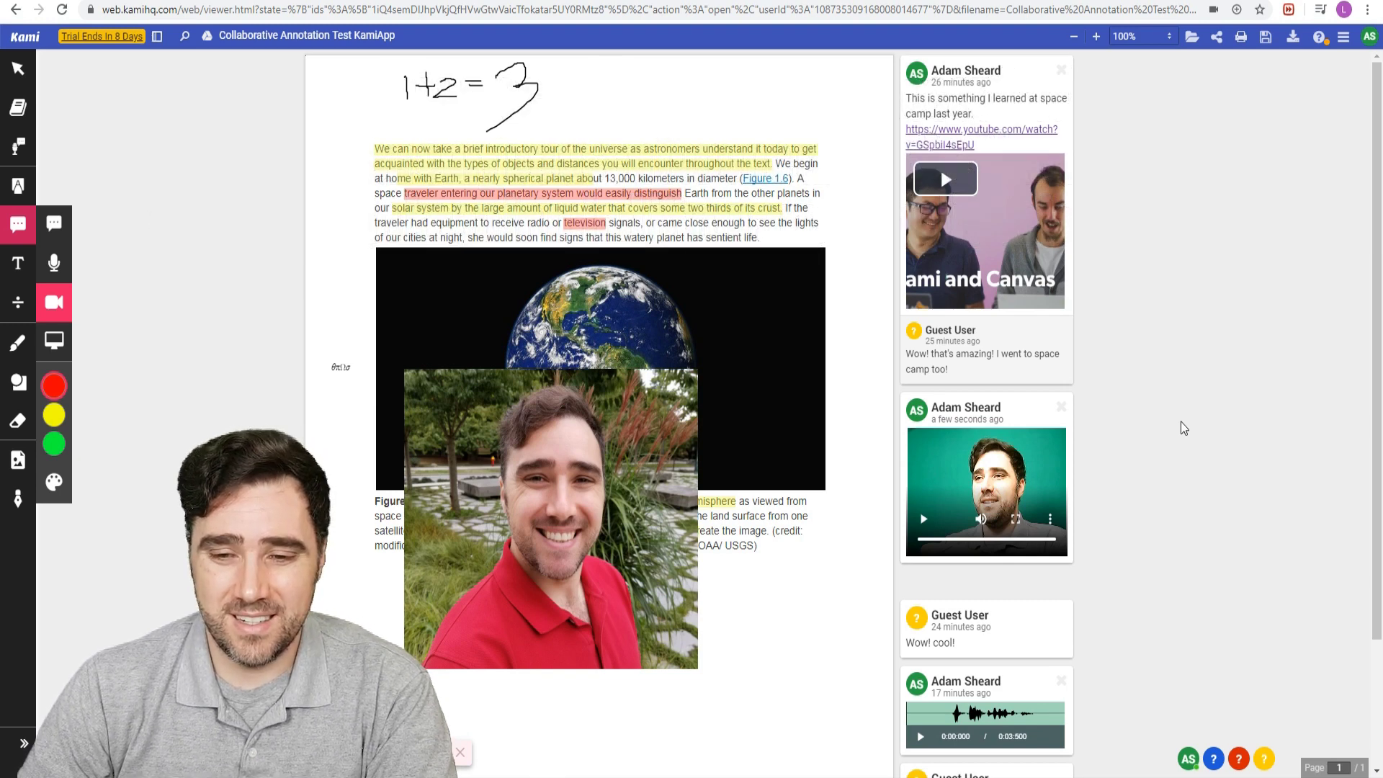
{"action": "left_click", "coordinate": [958, 533]}
{"action": "left_click", "coordinate": [923, 518]}
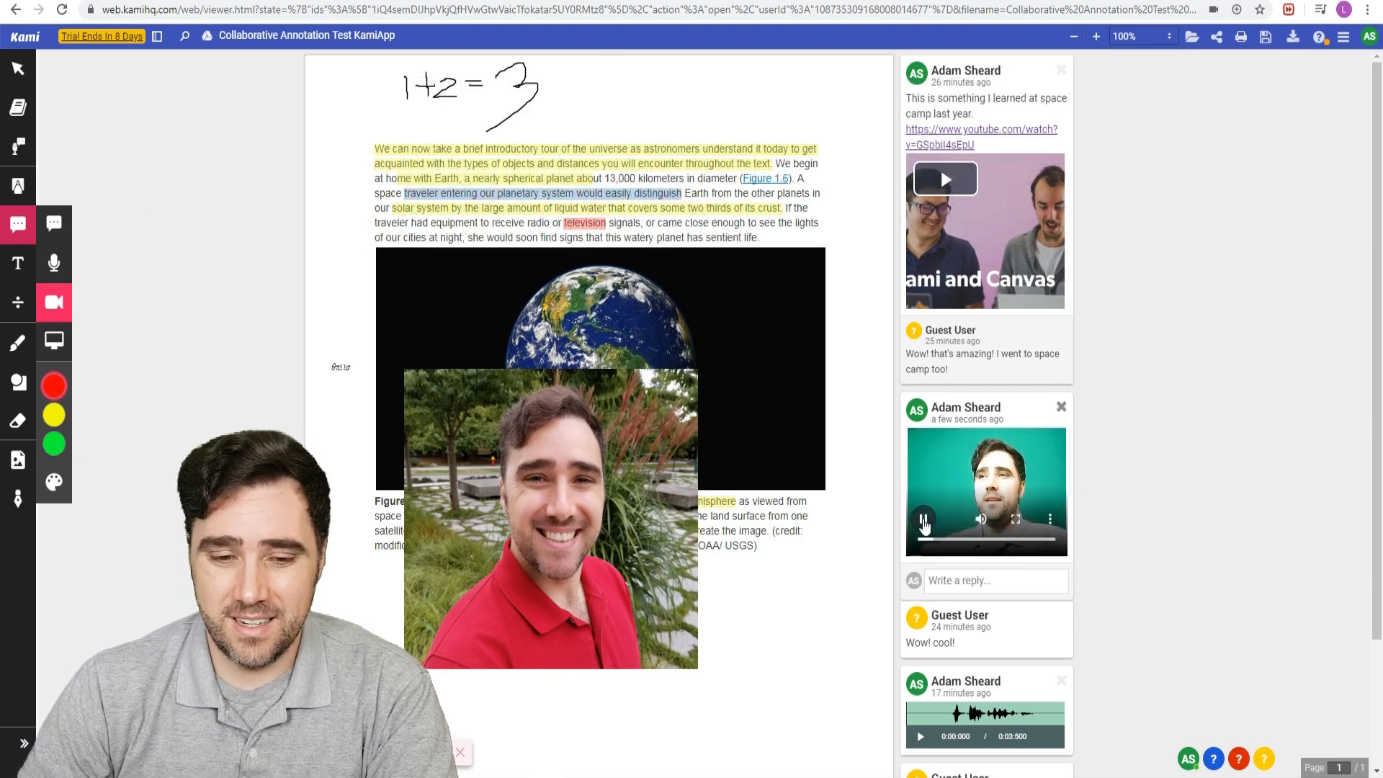
{"action": "left_click", "coordinate": [894, 520]}
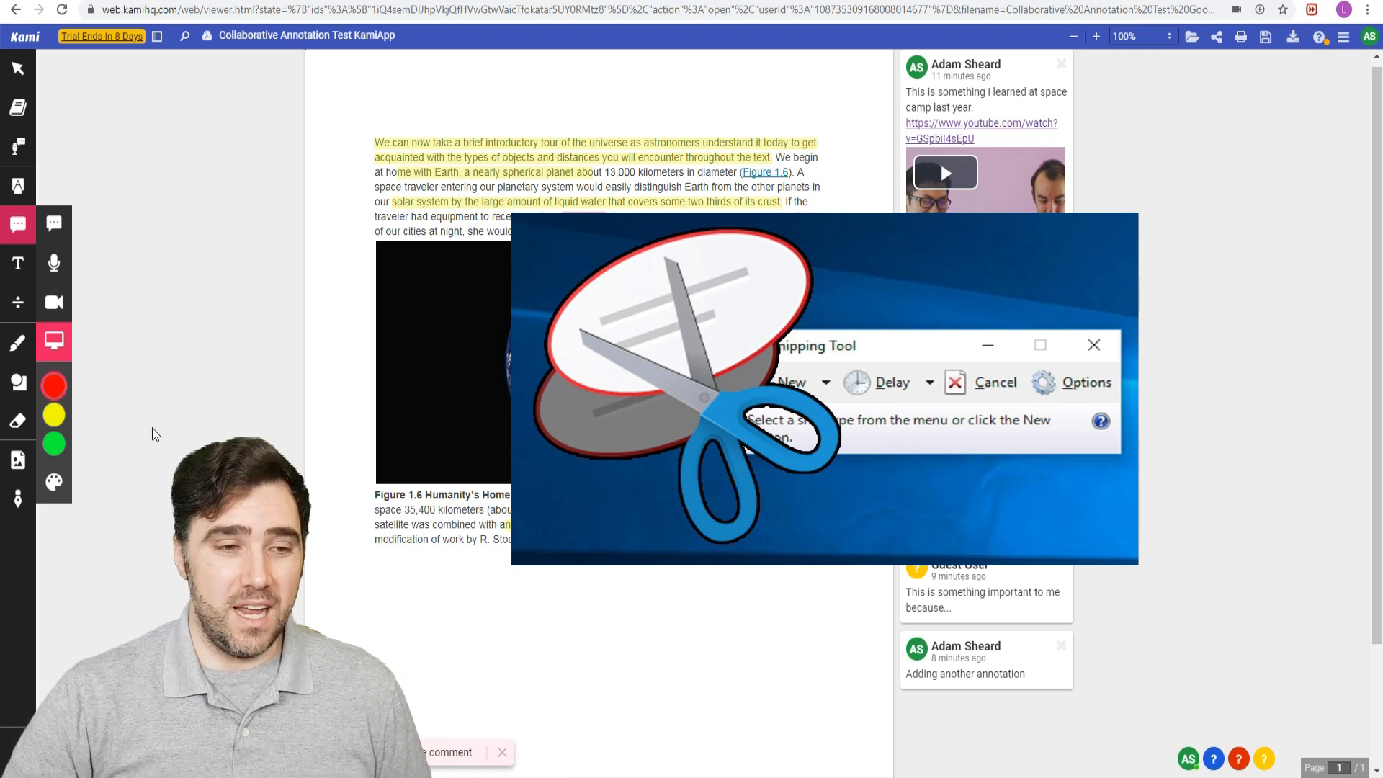
- Insert the cropped headshot image from the Downloads folder, placing it over the lower part of the Earth picture and its caption
{"action": "left_click", "coordinate": [15, 466]}
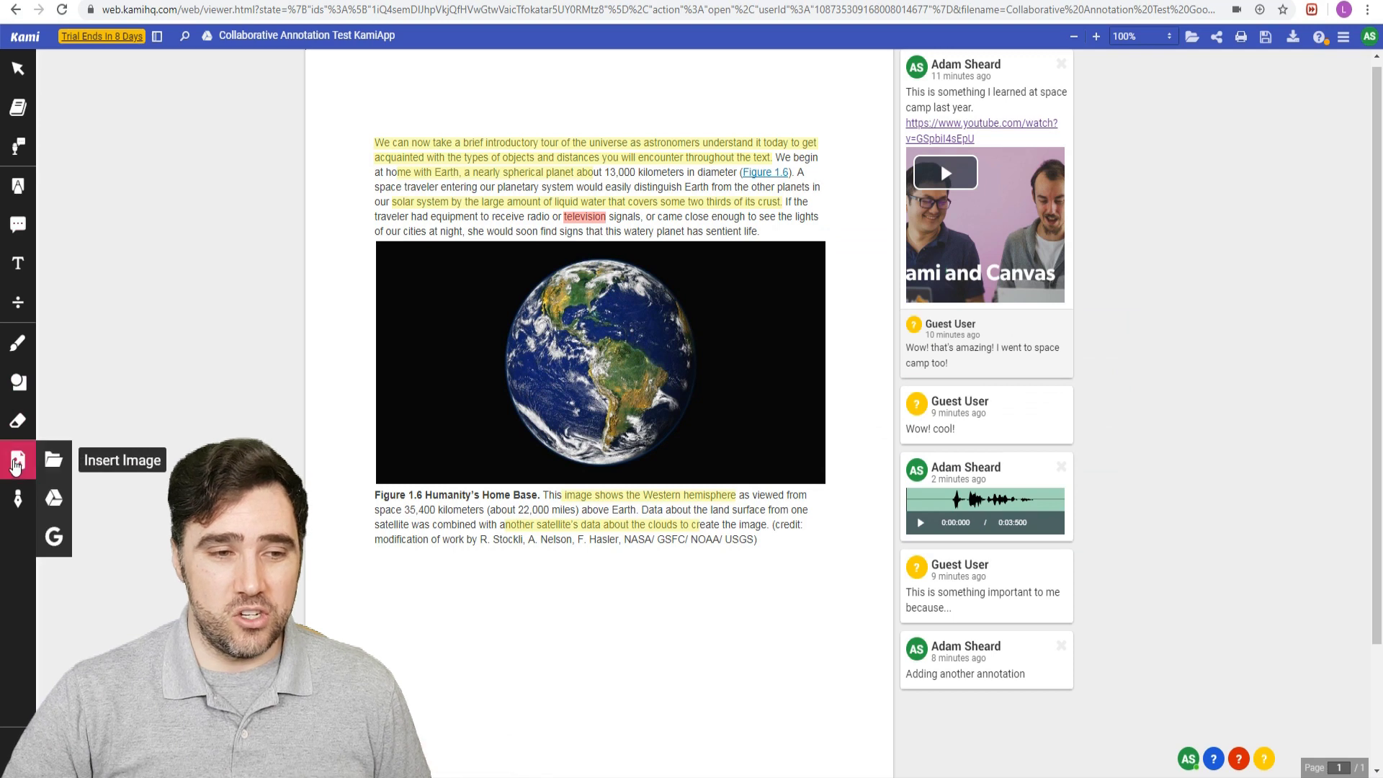
{"action": "left_click", "coordinate": [56, 462]}
{"action": "left_click", "coordinate": [491, 504]}
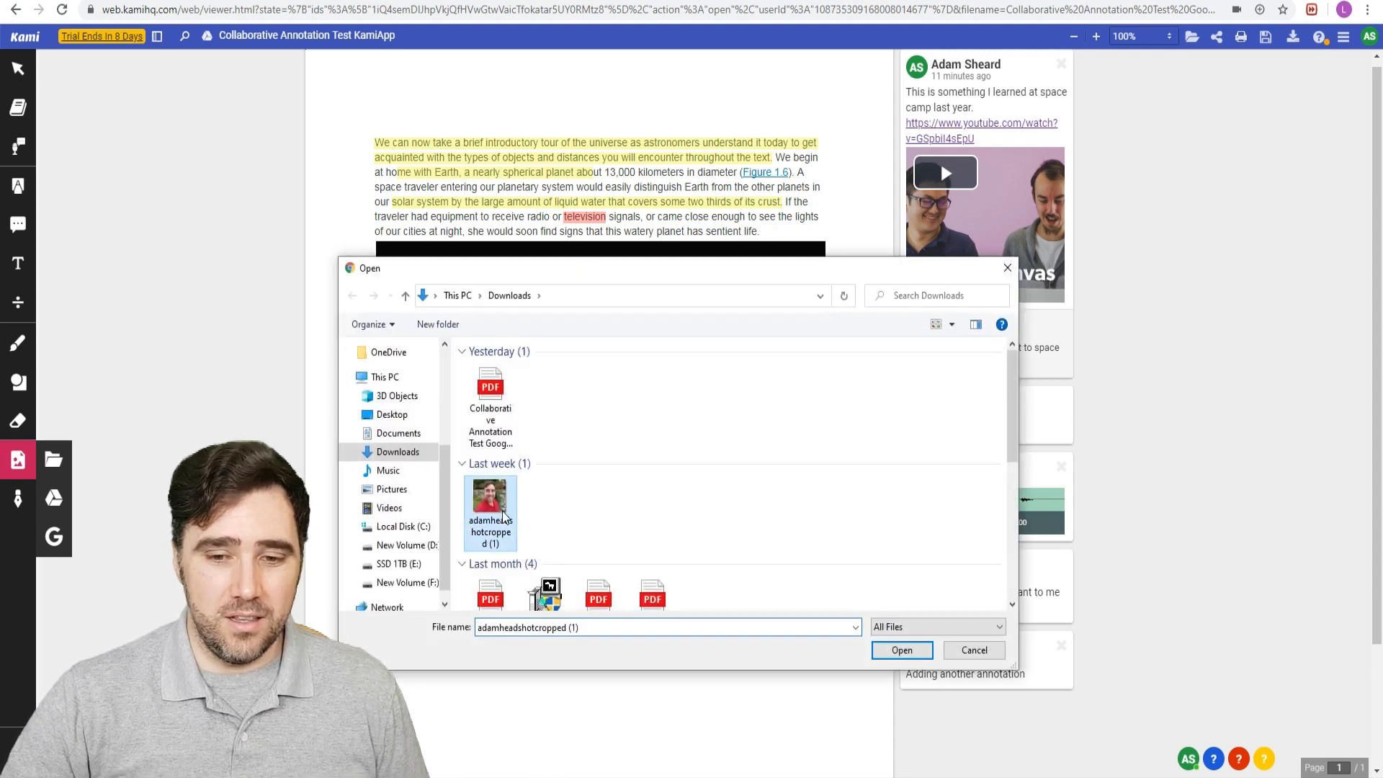
{"action": "left_click", "coordinate": [902, 649]}
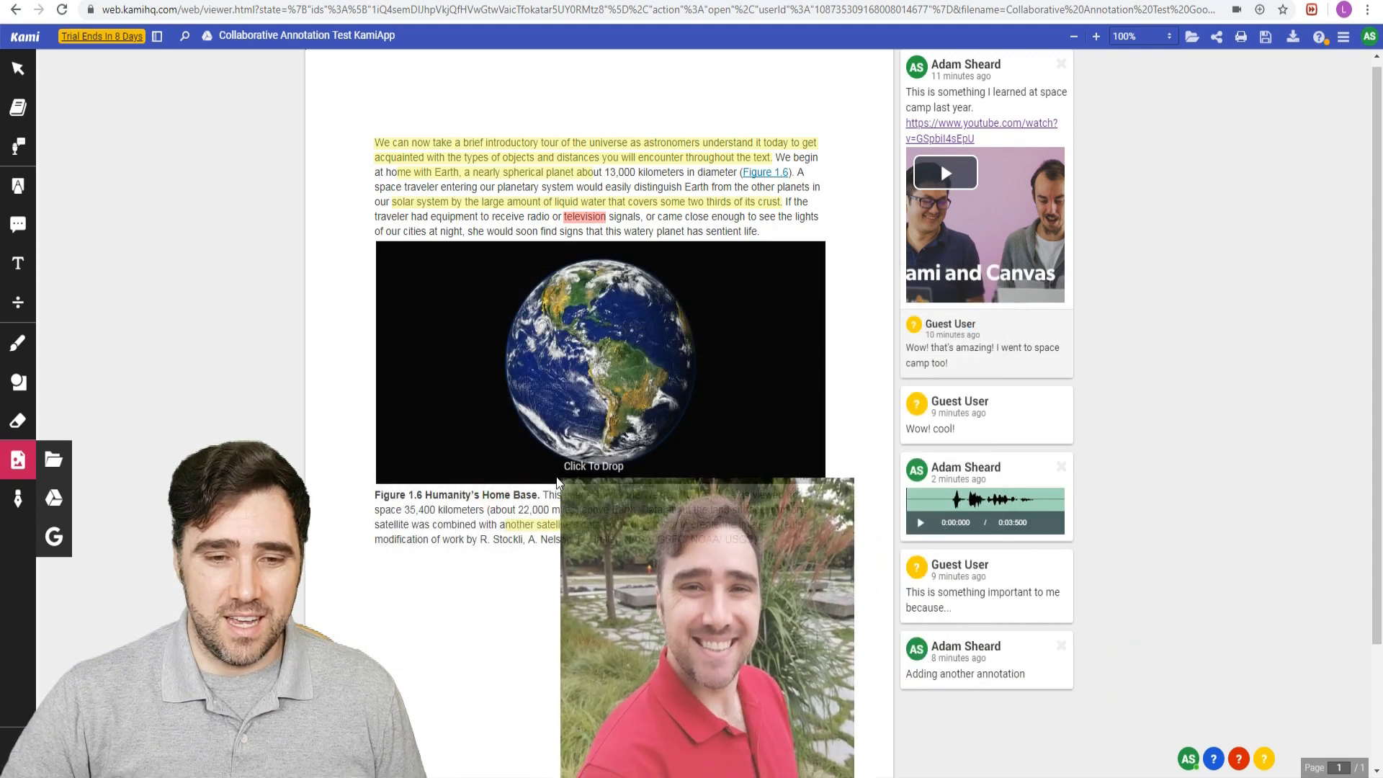
{"action": "left_click", "coordinate": [405, 368]}
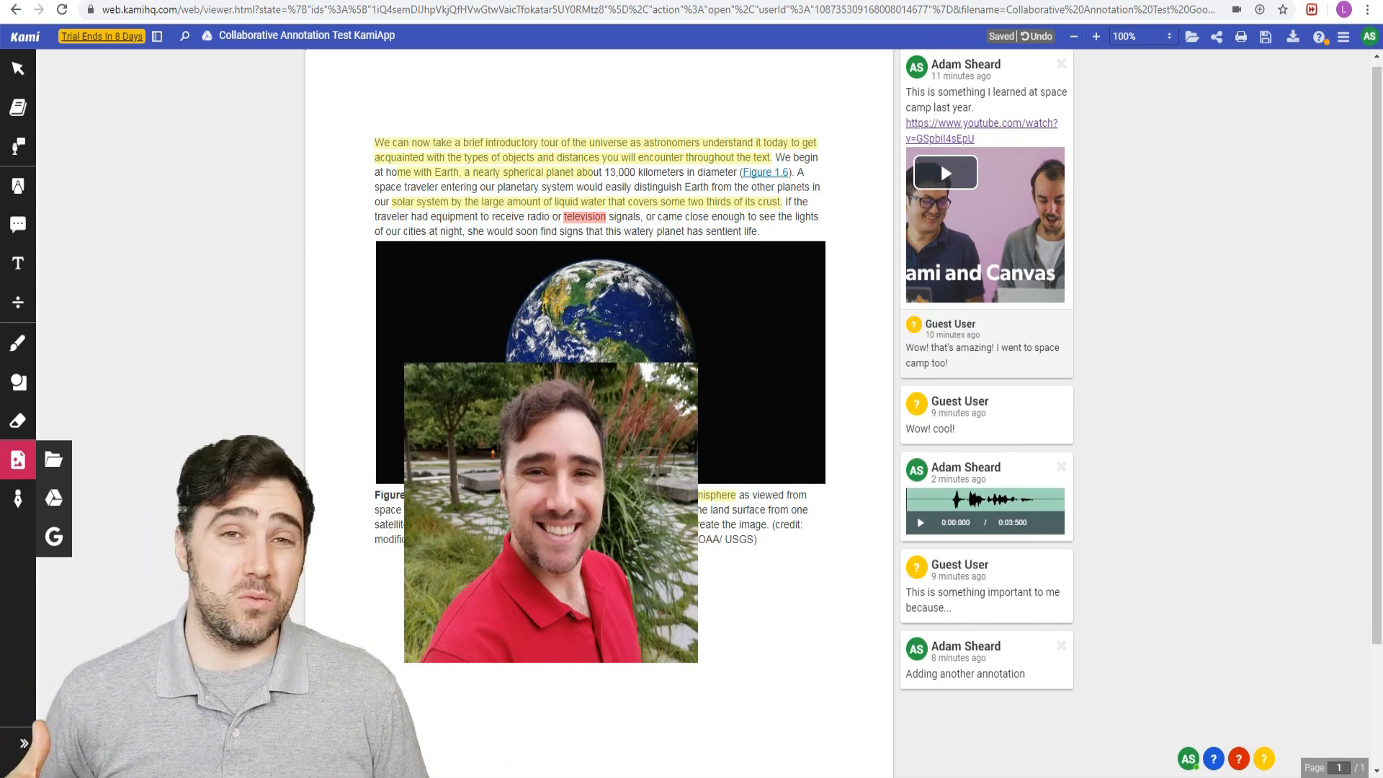
{"action": "left_click", "coordinate": [457, 432]}
{"action": "mouse_move", "coordinate": [491, 432]}
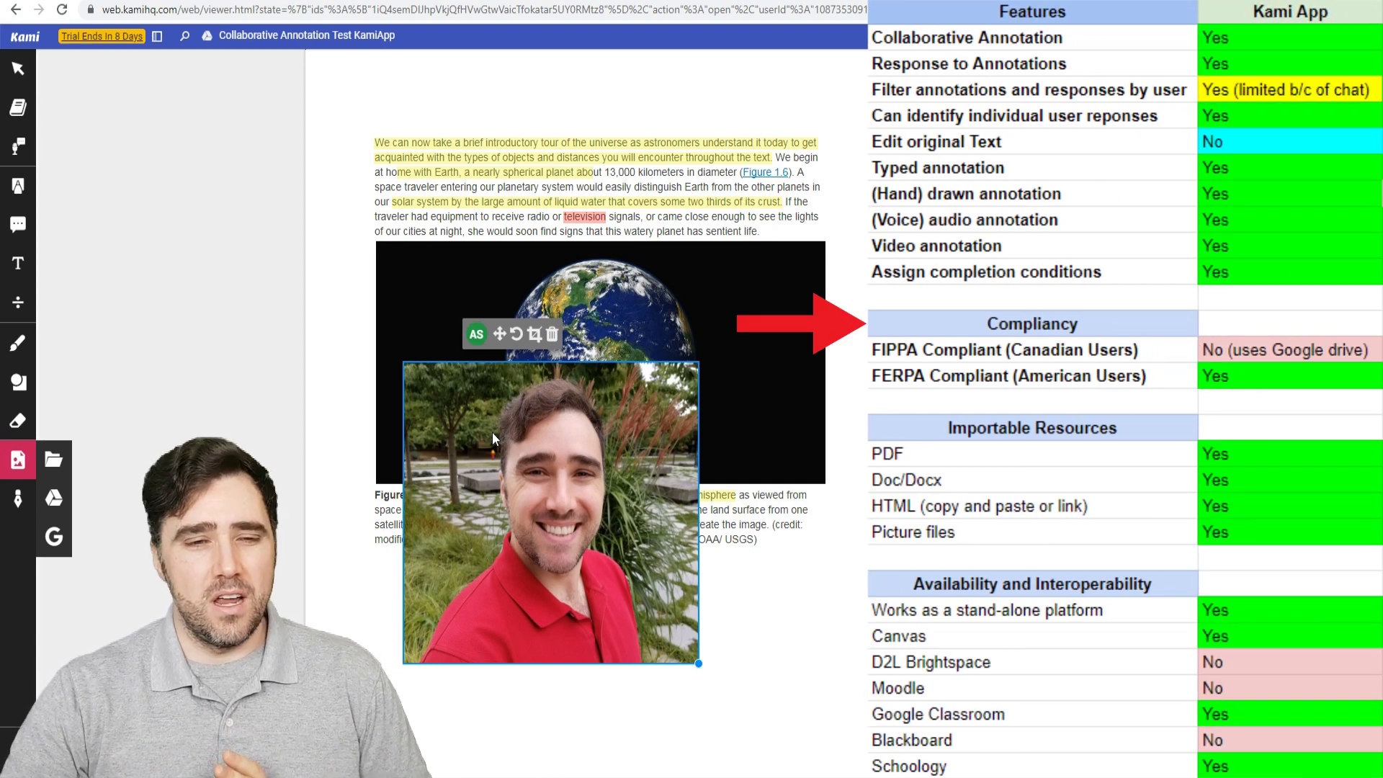
{"action": "left_click", "coordinate": [142, 140]}
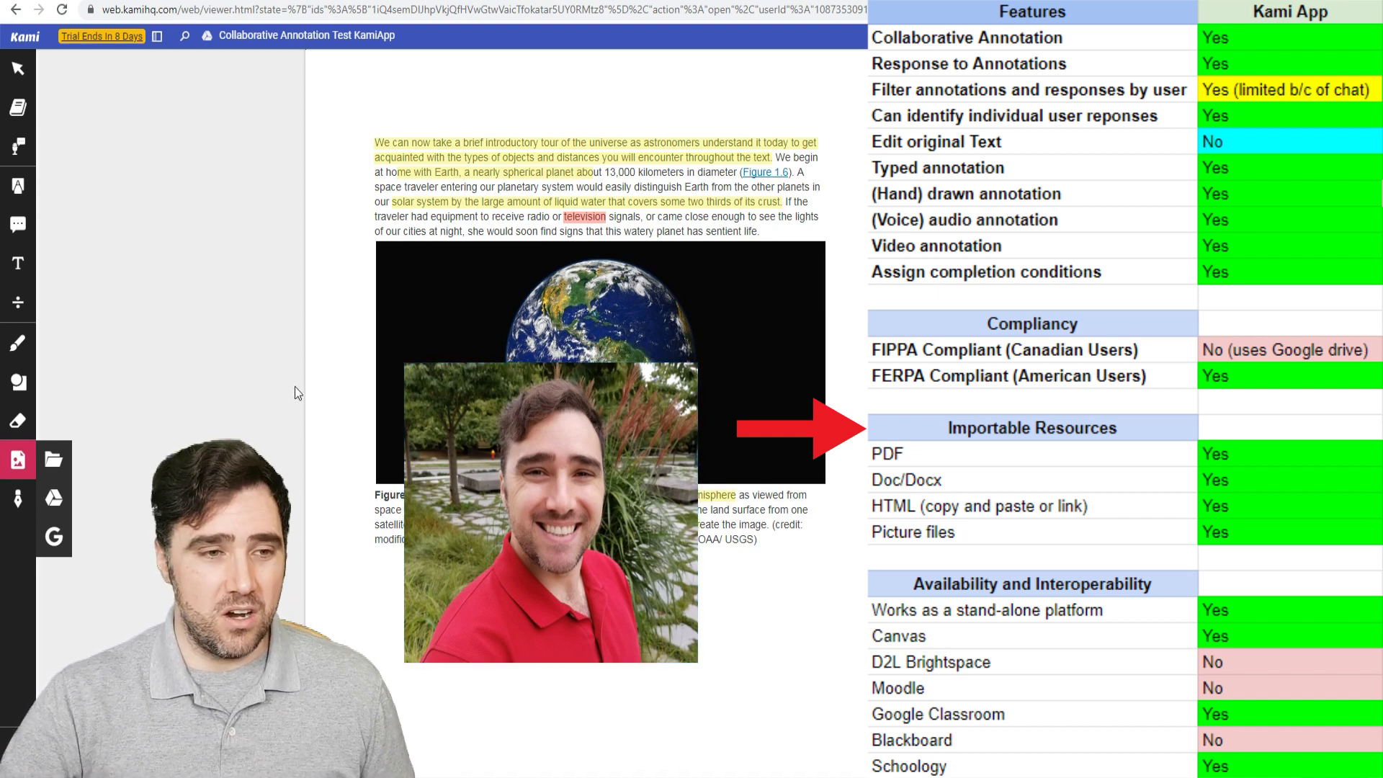
- Add an equation with the symbols θ, π, Ω and σ in the page margin beside the Earth picture
{"action": "left_click", "coordinate": [18, 301]}
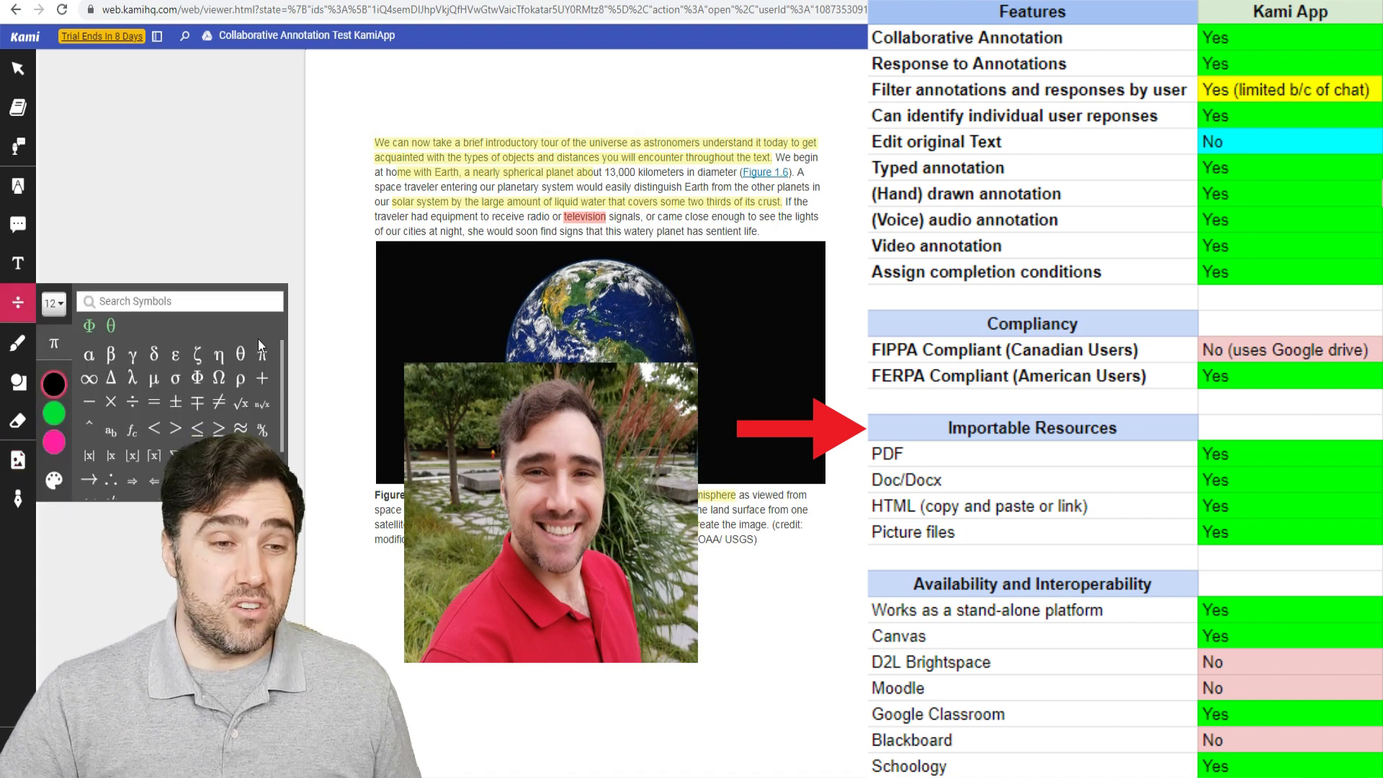
{"action": "left_click", "coordinate": [240, 354]}
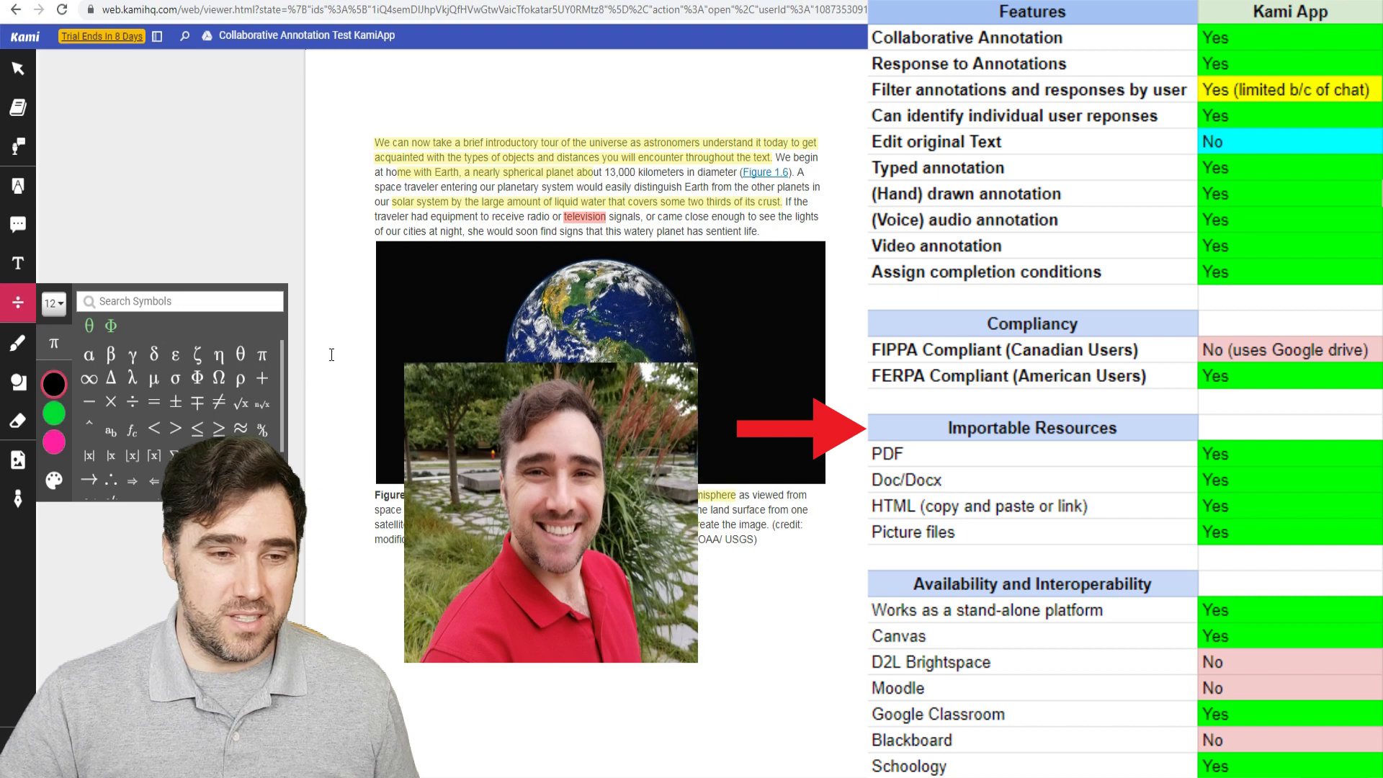
{"action": "left_click", "coordinate": [261, 355]}
{"action": "left_click", "coordinate": [218, 378]}
{"action": "left_click", "coordinate": [175, 377]}
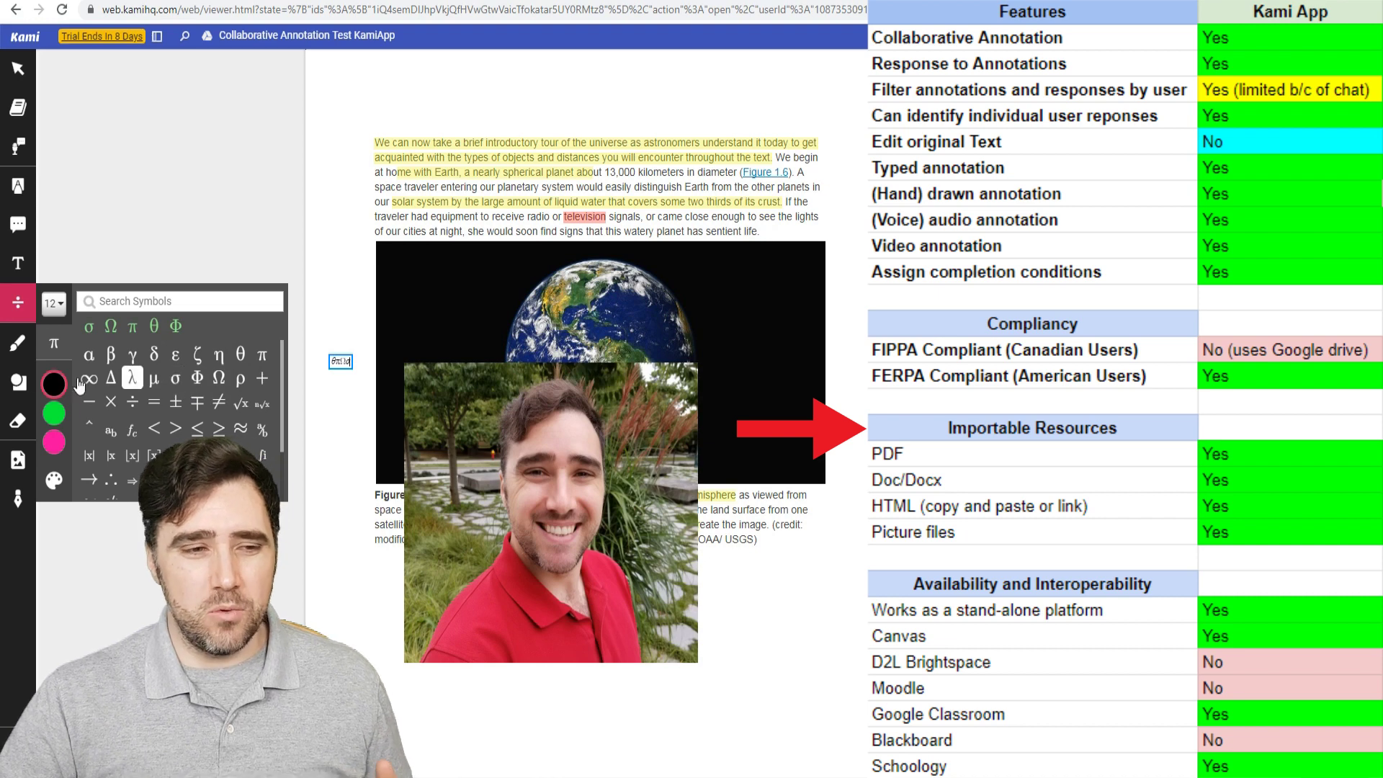
- Handwrite "1+2 = 3" in black freehand strokes of size 1 above the first paragraph
{"action": "left_click", "coordinate": [29, 351]}
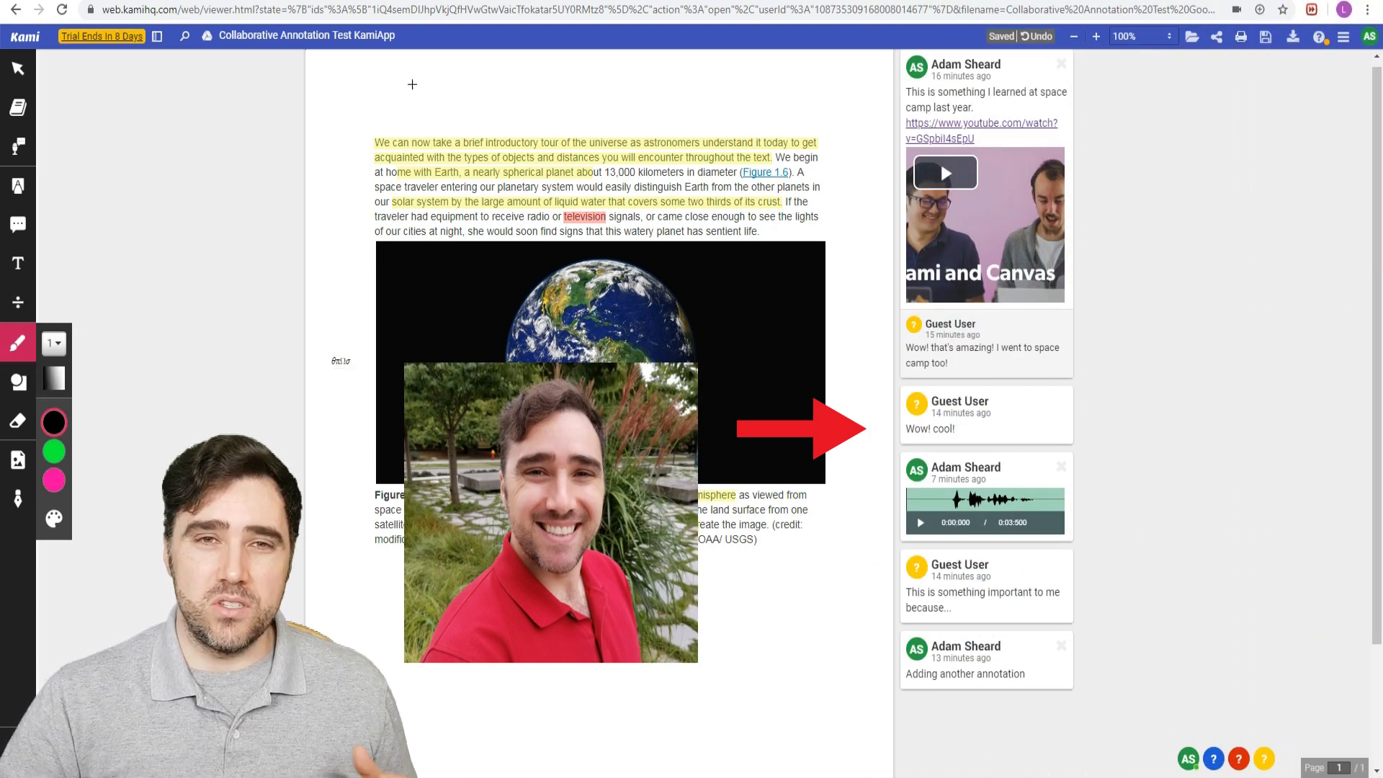
{"action": "mouse_move", "coordinate": [404, 70]}
{"action": "left_mouse_down"}
{"action": "mouse_move", "coordinate": [407, 92]}
{"action": "mouse_move", "coordinate": [435, 78]}
{"action": "mouse_move", "coordinate": [426, 93]}
{"action": "left_mouse_up"}
{"action": "mouse_move", "coordinate": [436, 72]}
{"action": "left_mouse_down"}
{"action": "mouse_move", "coordinate": [434, 92]}
{"action": "mouse_move", "coordinate": [484, 84]}
{"action": "left_mouse_up"}
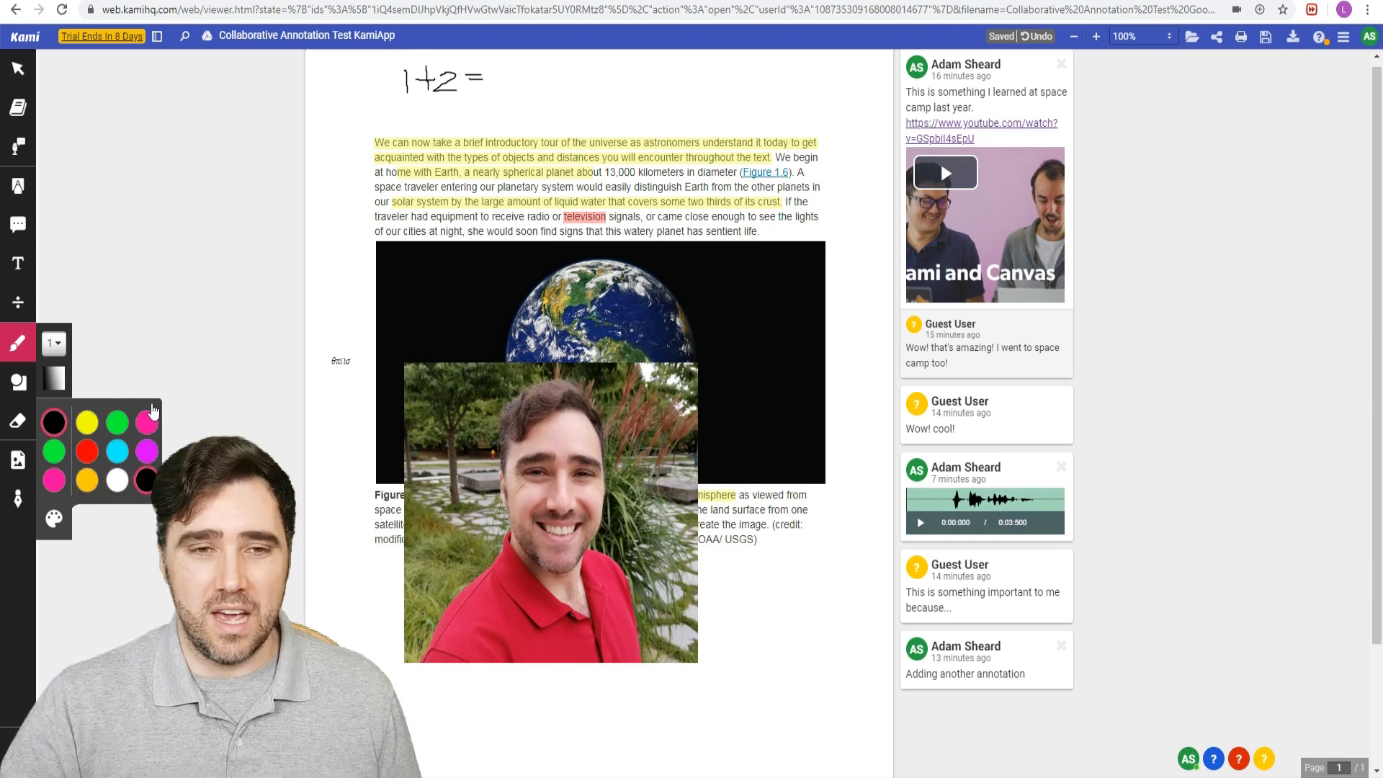
{"action": "mouse_move", "coordinate": [495, 64]}
{"action": "left_mouse_down"}
{"action": "mouse_move", "coordinate": [537, 88]}
{"action": "mouse_move", "coordinate": [487, 126]}
{"action": "left_mouse_up"}
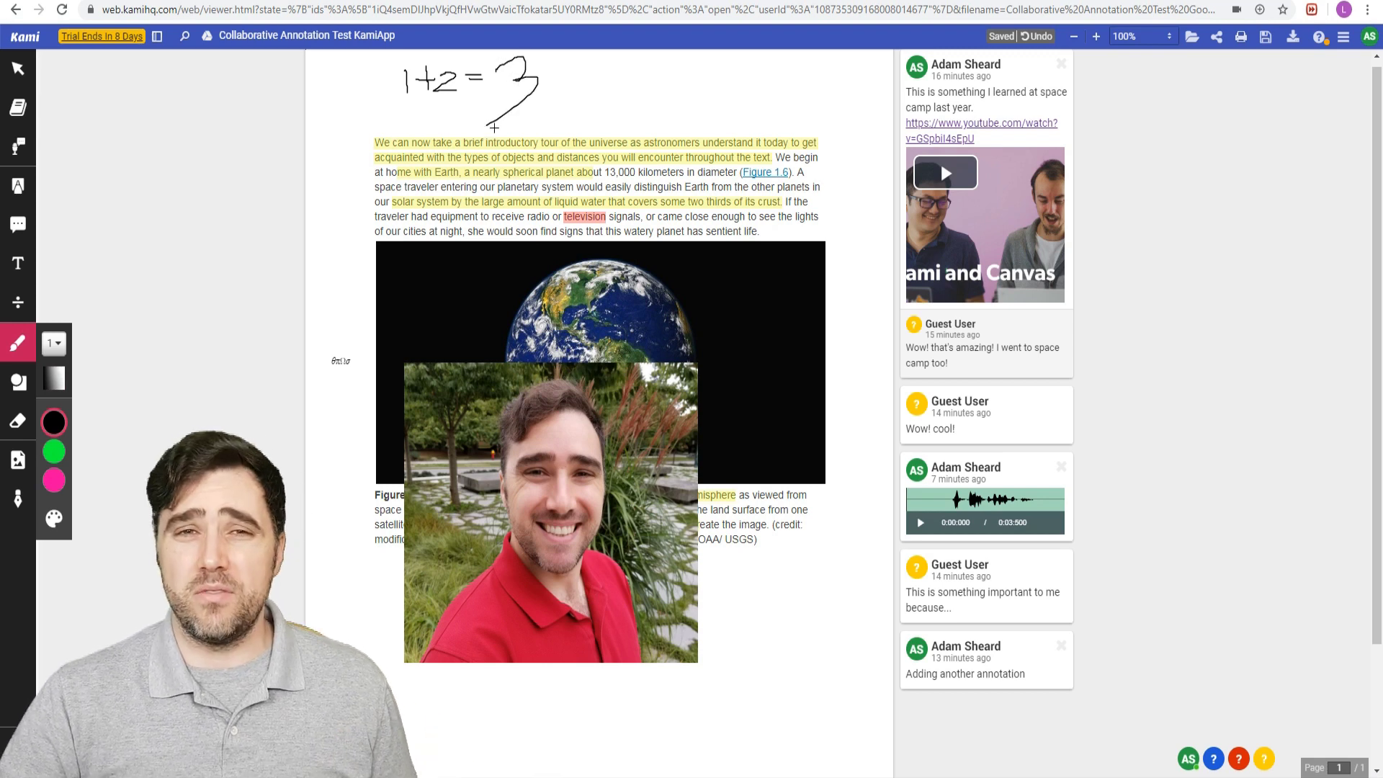